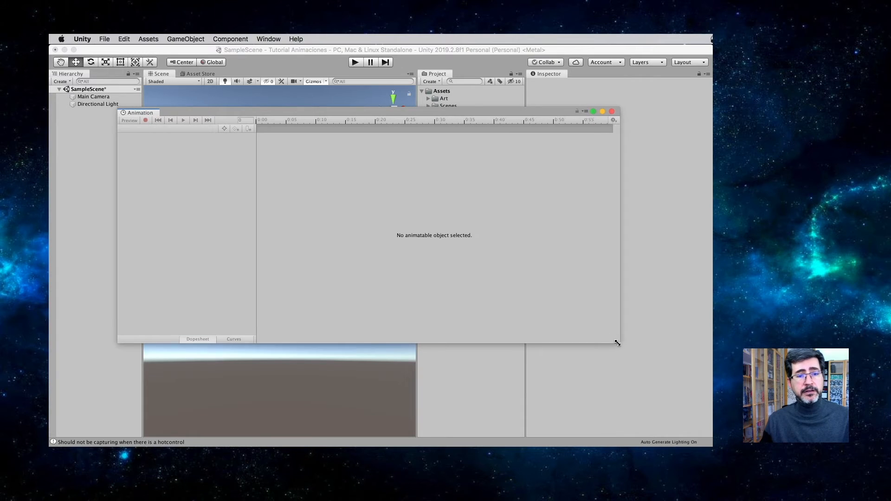
Step: Add a 3D plane to the scene and place it at position 0, 0, 0
drag(368, 116, 282, 152)
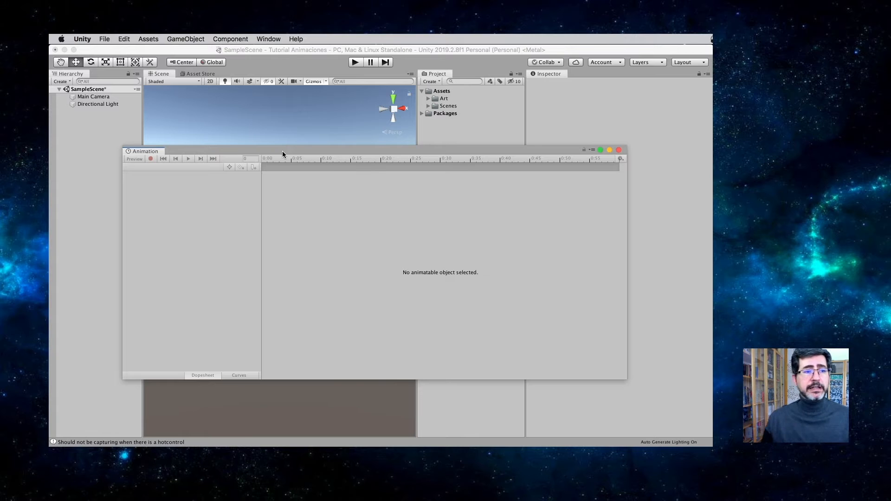
click(159, 139)
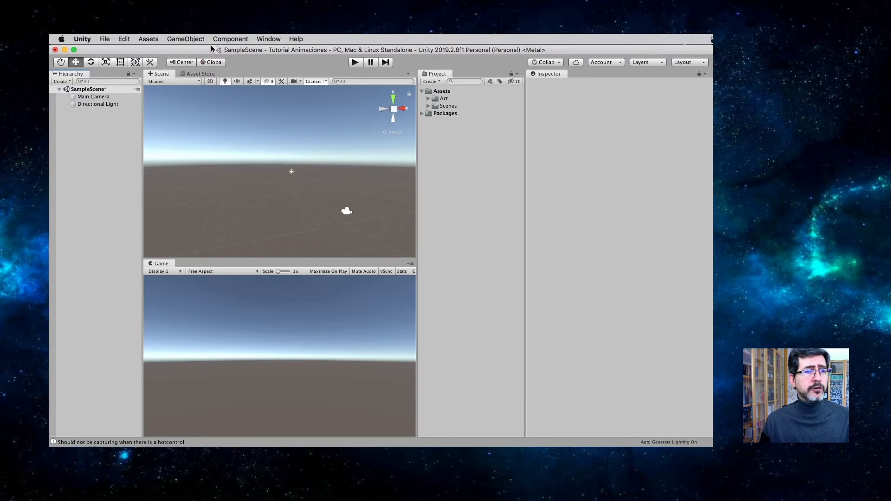
click(187, 40)
mouse_move(202, 69)
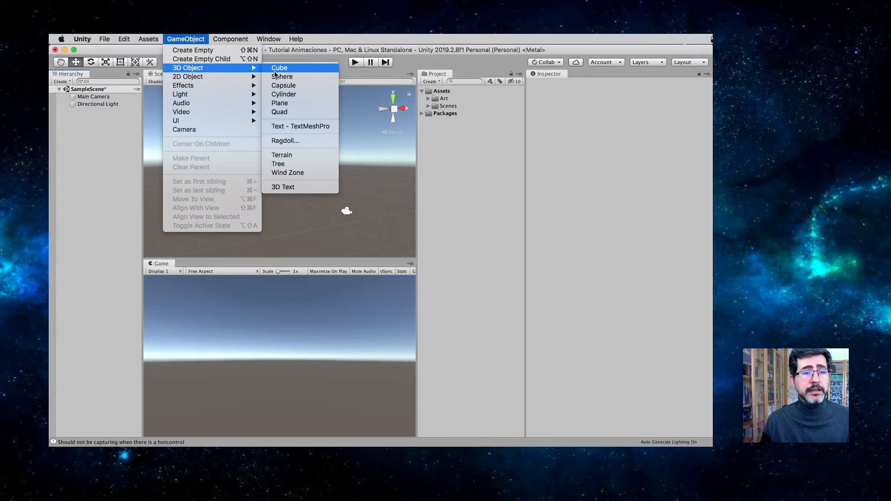
click(288, 104)
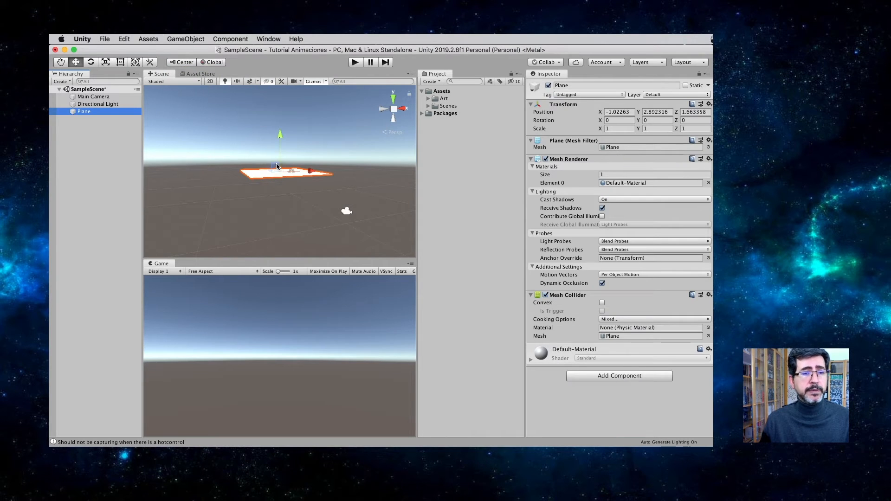
alt+scroll(282, 171, up, 3)
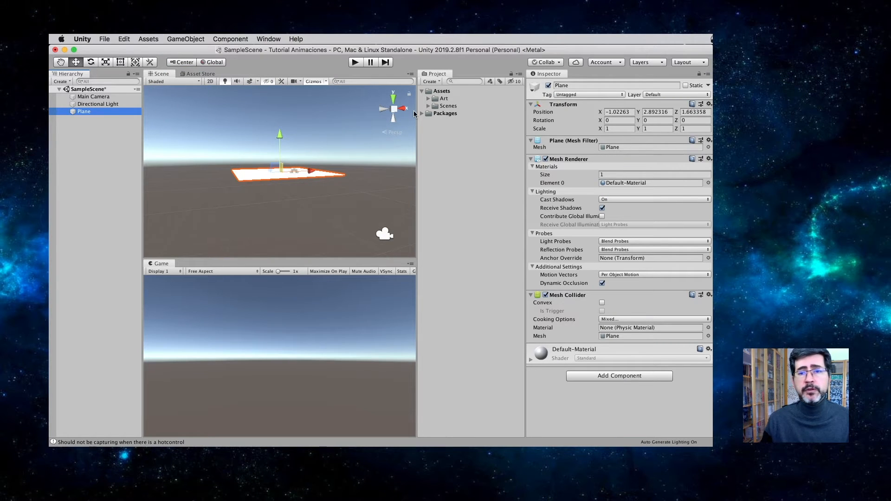
click(614, 112)
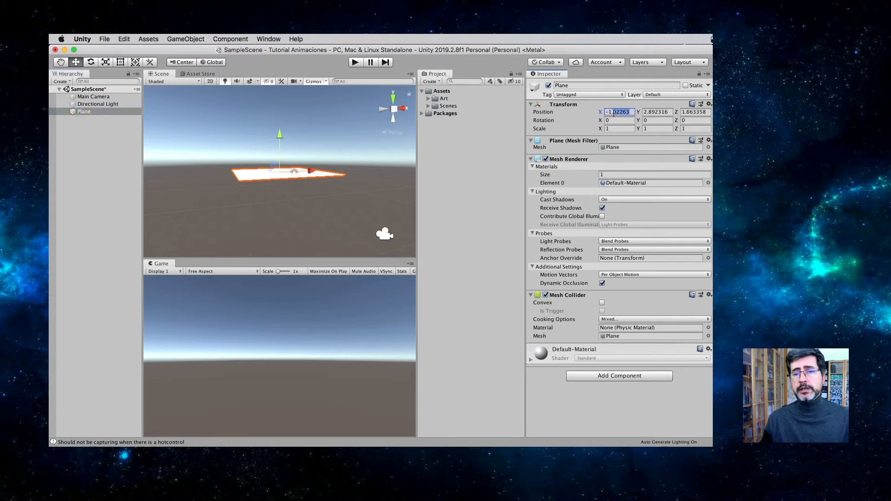
text(0)
key(Tab)
text(0)
key(Tab)
text(0)
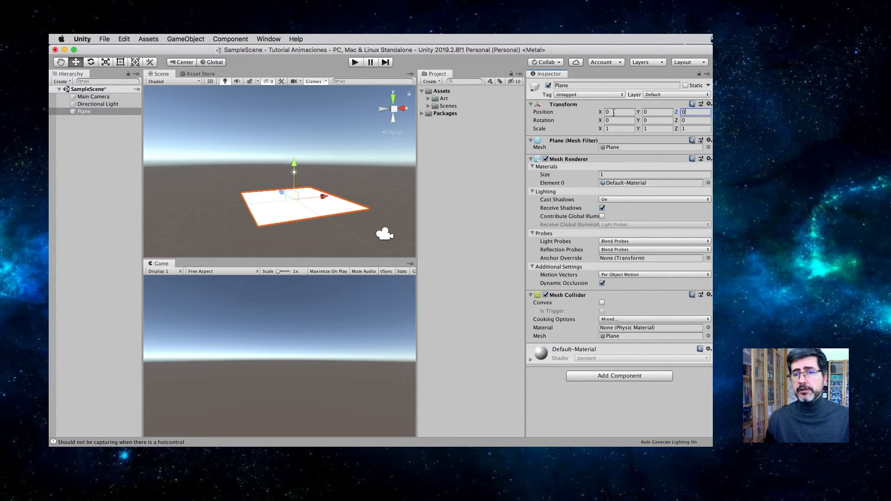
Step: Add a 3D sphere to the scene and place it at position 0, 5, 0 above the plane
click(191, 40)
mouse_move(197, 69)
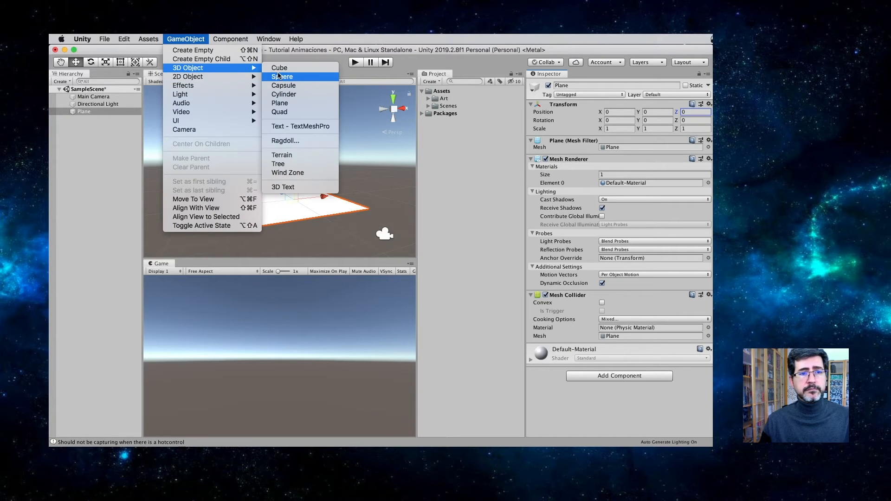
click(279, 77)
click(625, 112)
text(0)
key(Tab)
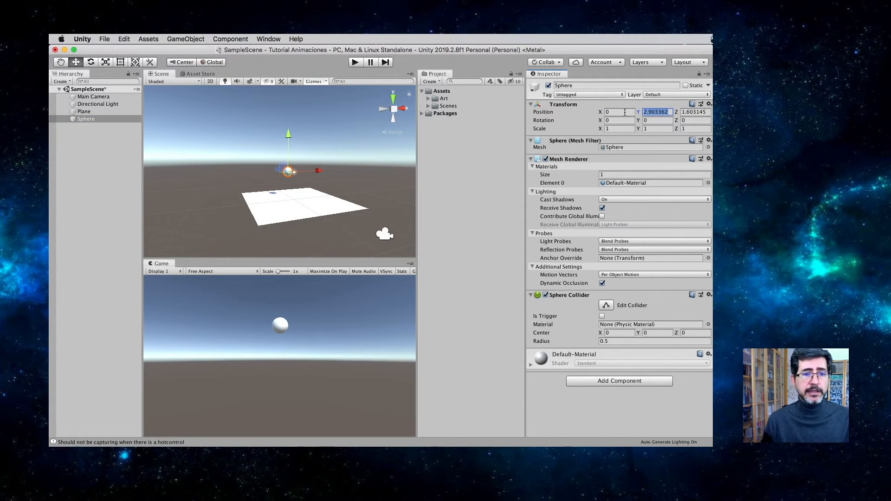
text(5)
key(Tab)
text(0)
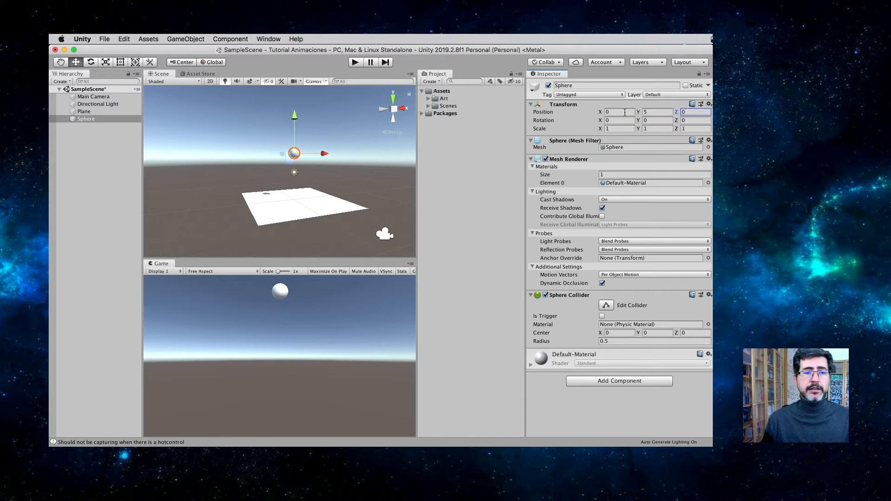
Step: Frame the sphere in the Scene view and open the Animation window for it, positioned below the sphere
double_click(93, 119)
click(268, 39)
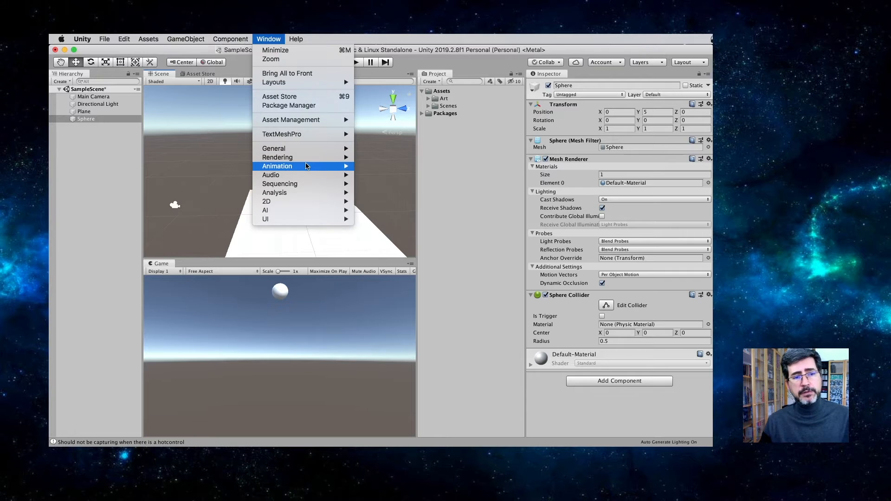
mouse_move(325, 166)
click(379, 166)
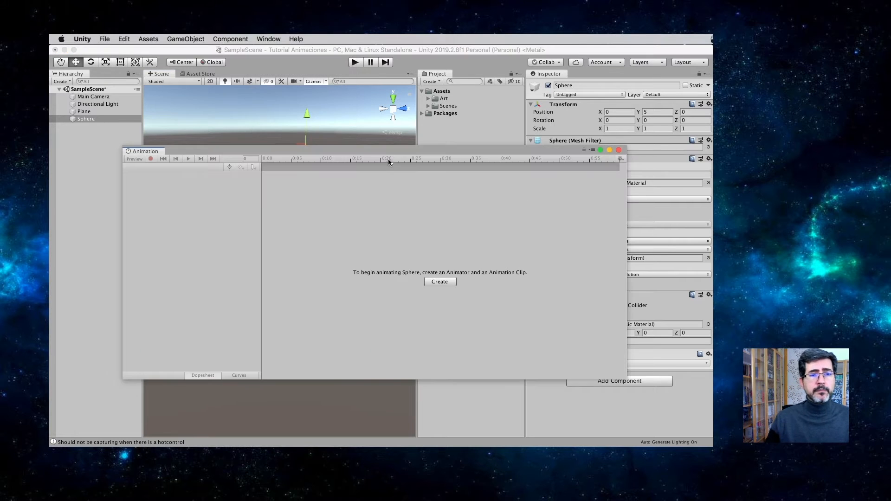
drag(419, 206, 417, 207)
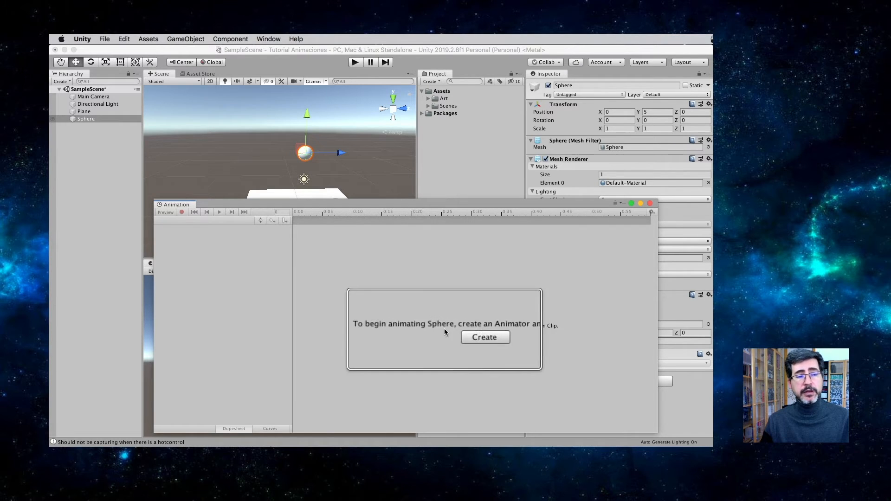
Step: Start creating an animation clip for the sphere and make a new folder named Animations inside Assets for it
click(472, 336)
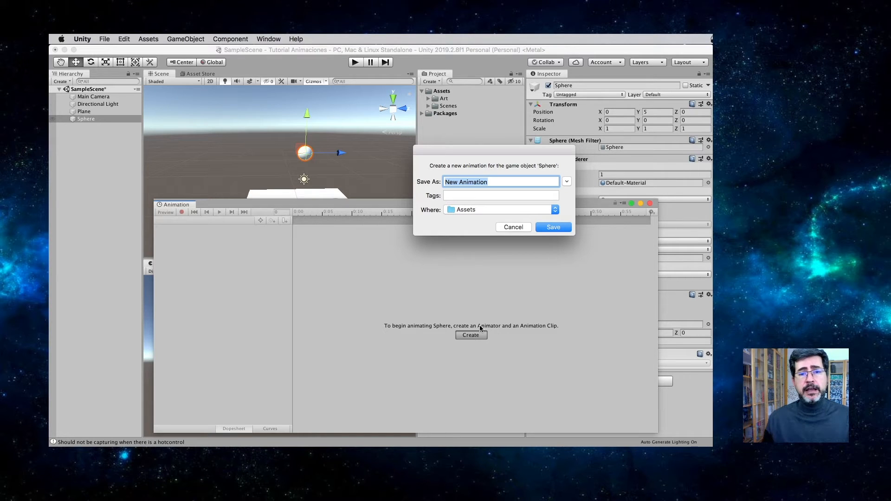
click(509, 210)
click(508, 210)
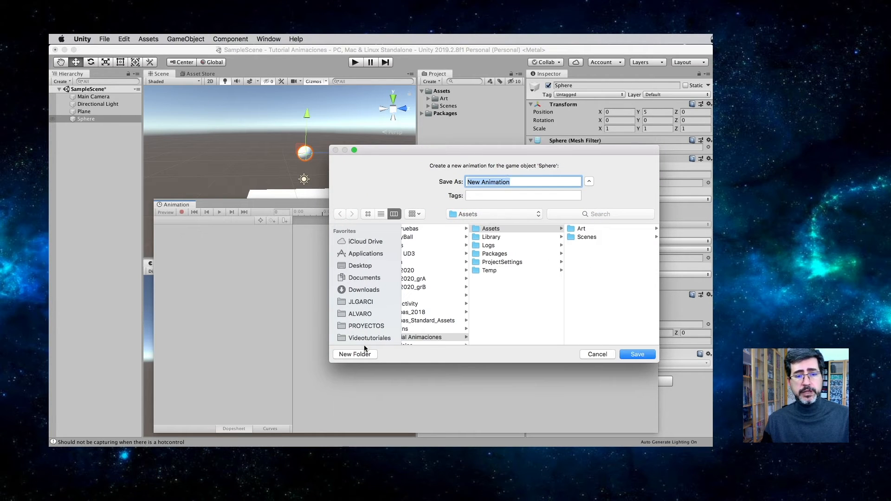
click(364, 353)
text(A)
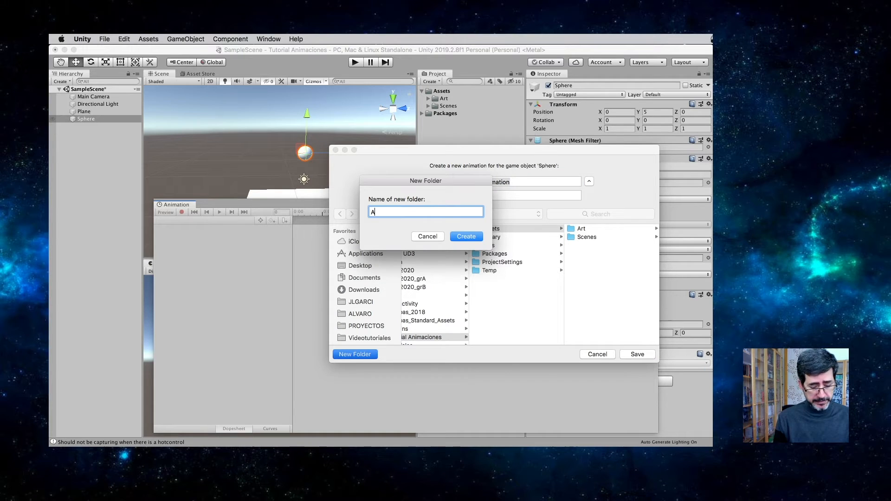
text(nimation)
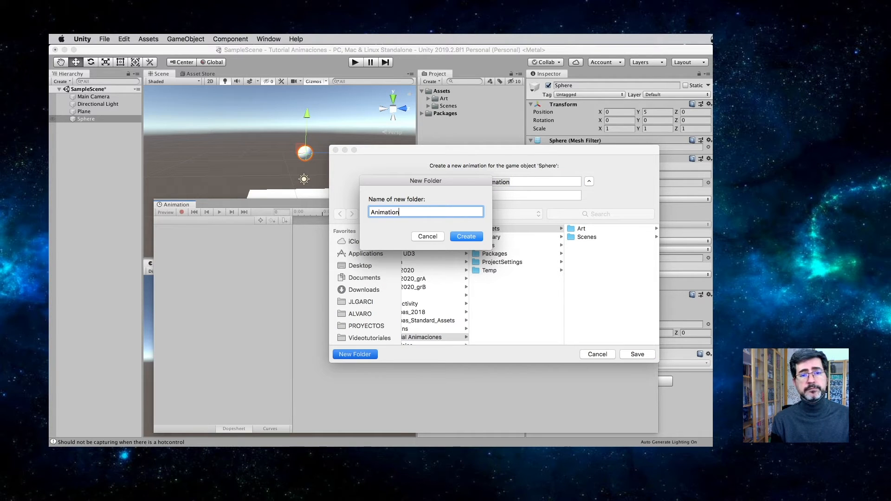
key(Return)
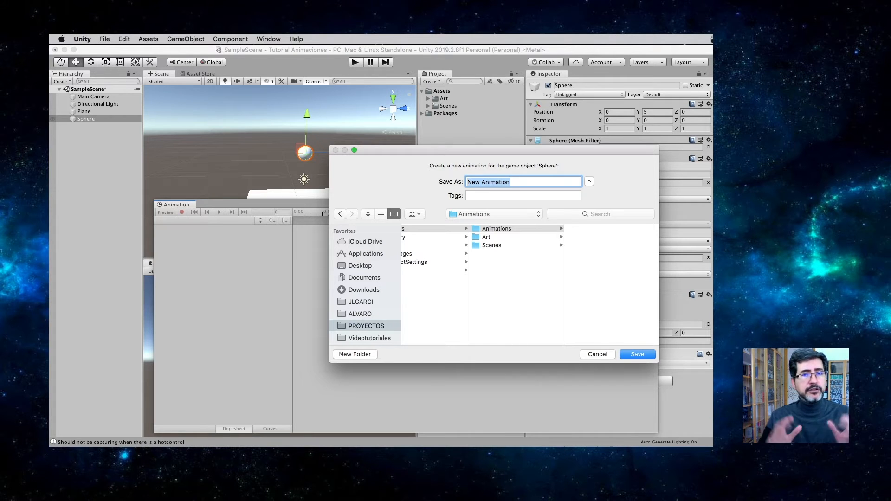
Step: Save the sphere's new clip as BotaPelota in the Animations folder
click(530, 179)
key(BackSpace)
key(BackSpace)
key(BackSpace)
key(BackSpace)
key(BackSpace)
key(BackSpace)
key(BackSpace)
key(BackSpace)
key(BackSpace)
key(BackSpace)
key(BackSpace)
key(BackSpace)
key(BackSpace)
text(BotaPelota)
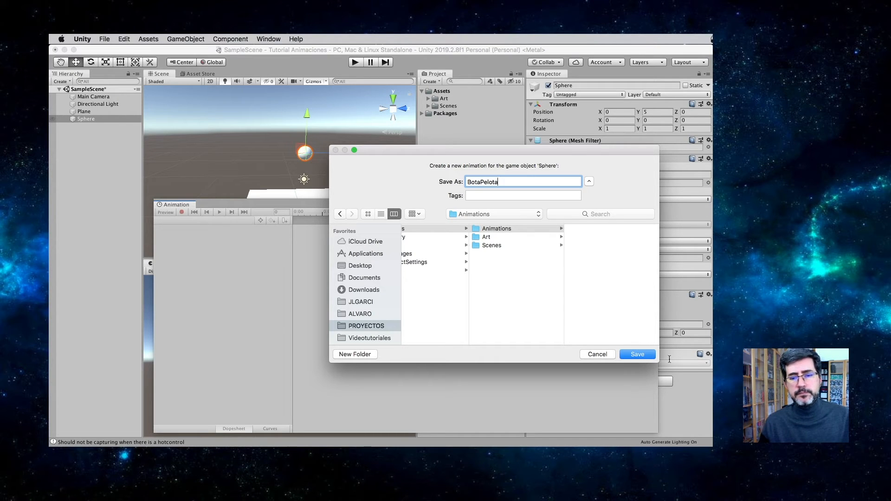
click(637, 354)
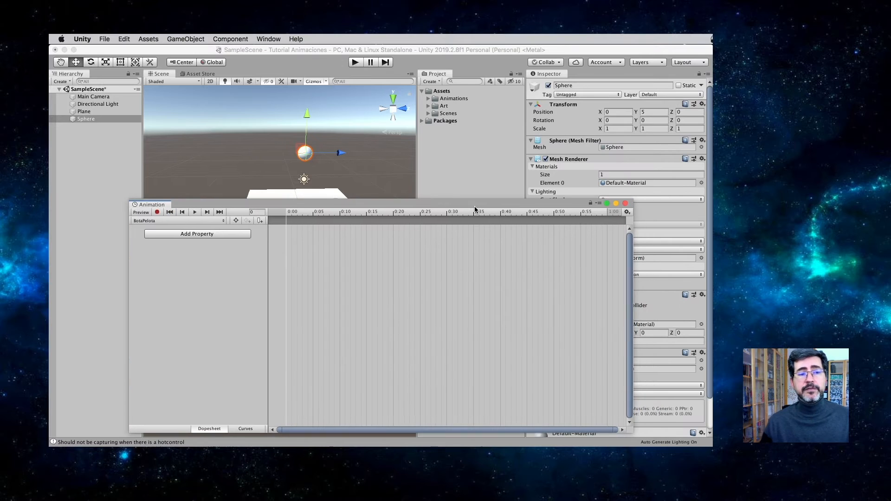
Step: Expand the Animations folder, open the Animator window with more width, and select the Sphere controller asset
click(428, 98)
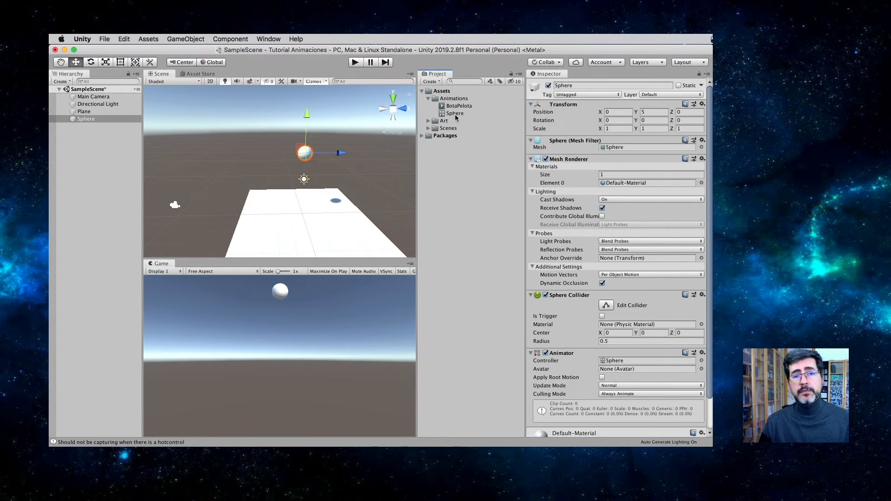
click(261, 40)
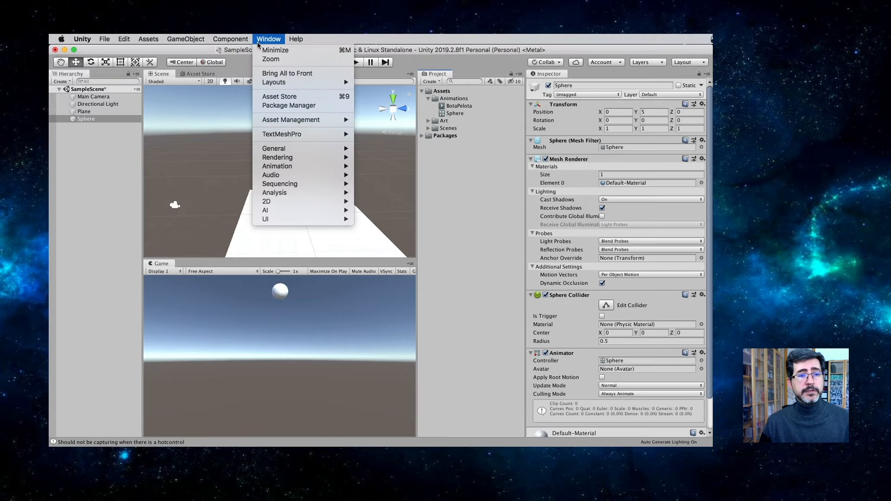
mouse_move(285, 160)
click(378, 176)
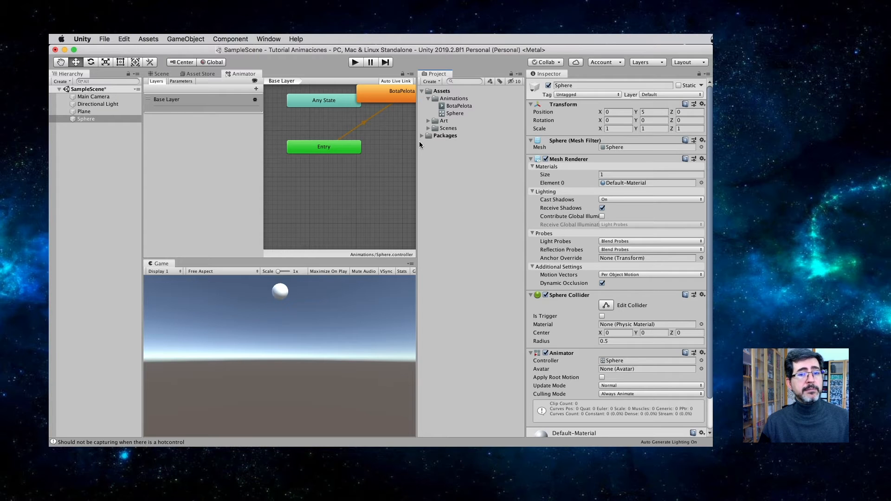
drag(419, 141, 453, 141)
click(486, 114)
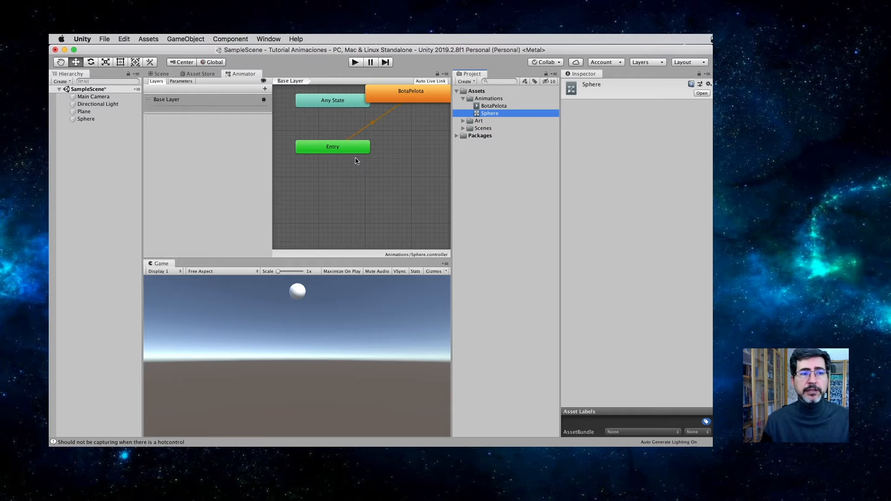
Step: Open the BotaPelota clip in the Animation window, dock that window beneath the other views and enlarge it
double_click(465, 106)
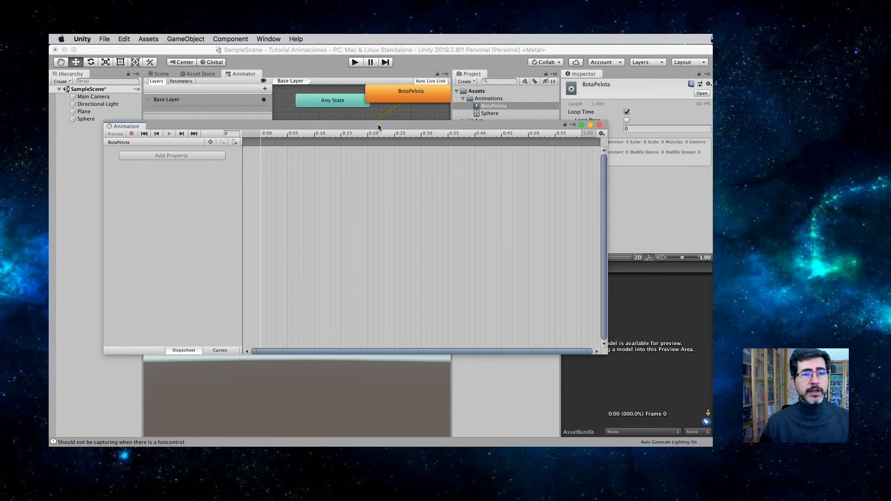
drag(378, 125, 404, 152)
drag(224, 154, 187, 419)
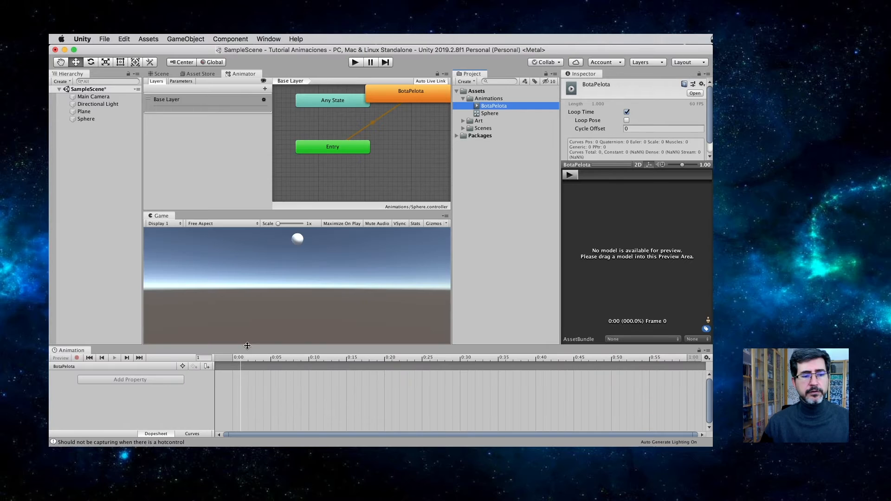
drag(249, 347, 275, 254)
Step: Return to the Scene view and select the sphere for animating
click(68, 180)
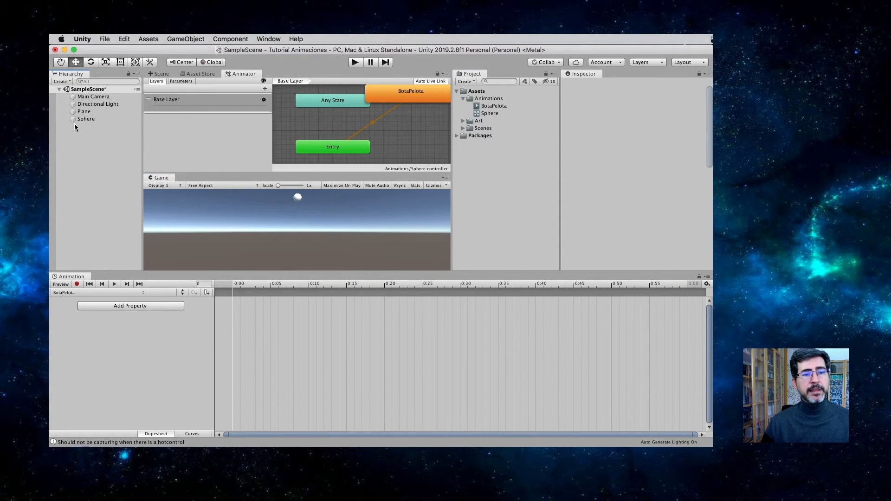
click(161, 74)
click(88, 119)
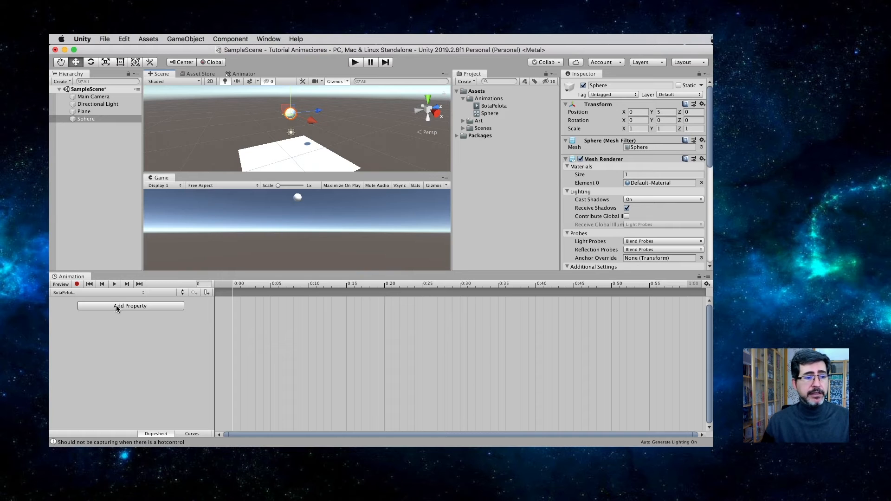
Step: Create a second animation clip for the sphere, saved as Explota in the Animations folder
key(ctrl+alt)
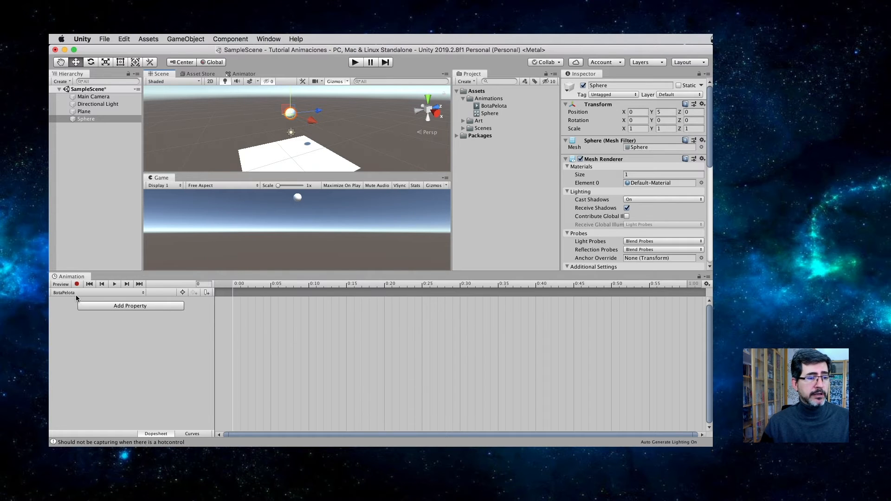
ctrl+scroll(76, 294, up, 5)
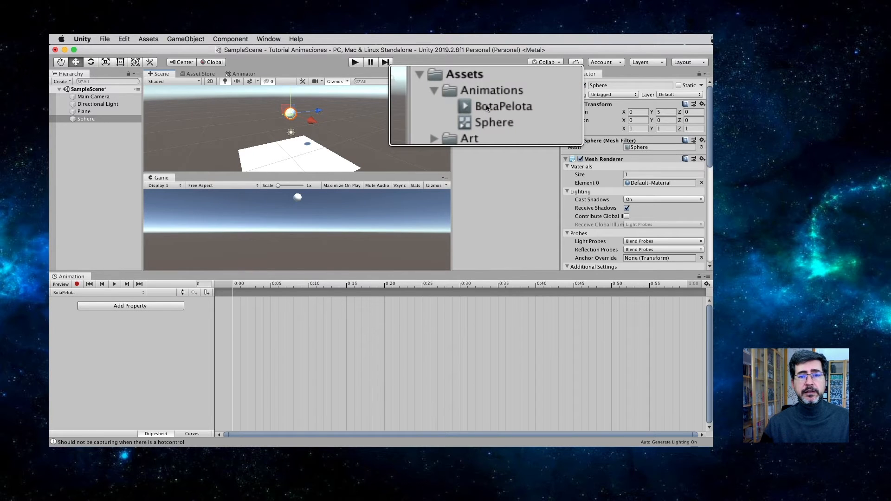
ctrl+scroll(142, 293, down, 2)
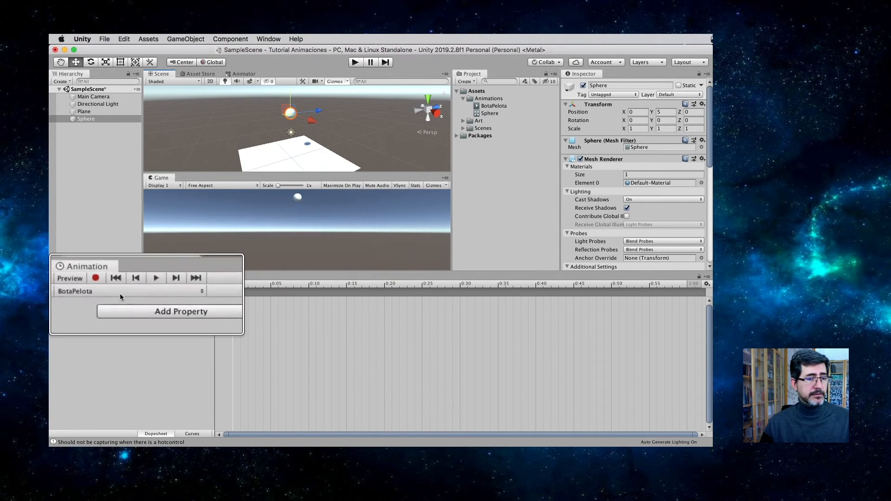
click(146, 292)
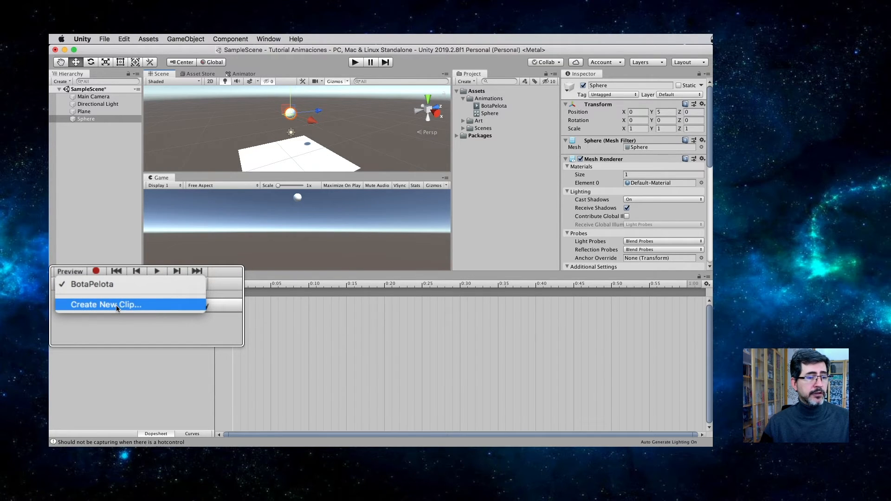
click(116, 305)
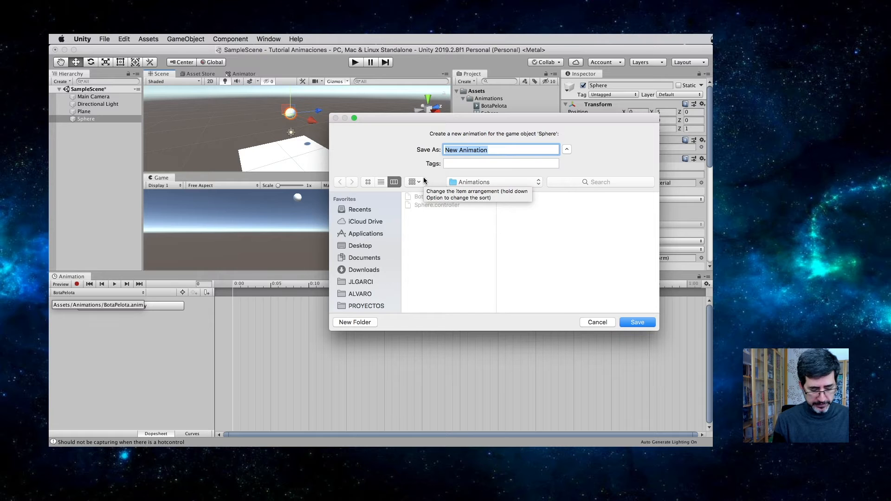
text(Explota)
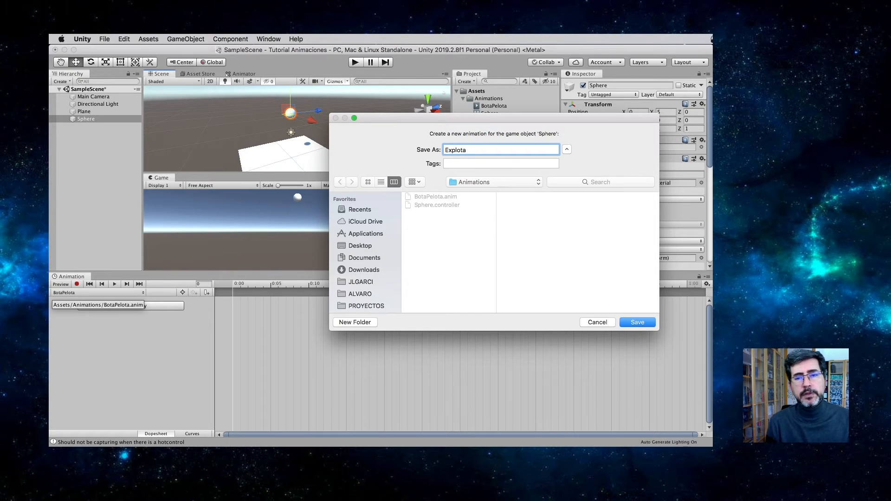
key(Return)
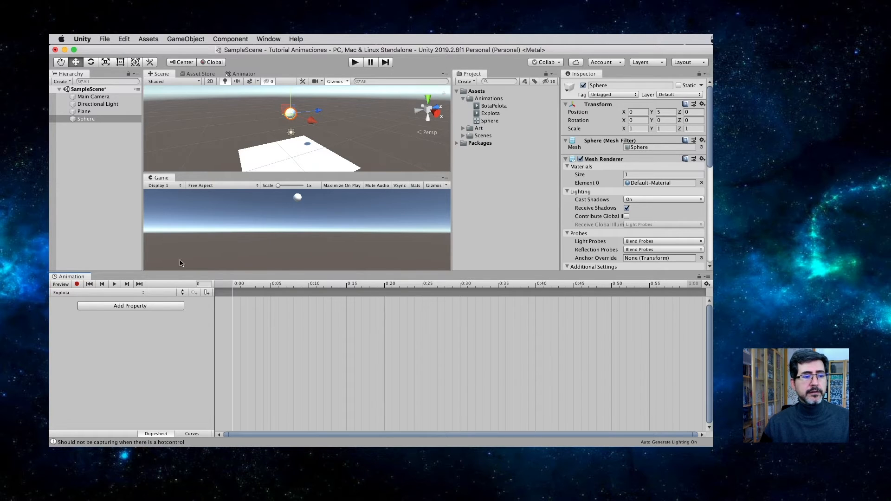
Step: Switch the Animation window to the BotaPelota clip and turn on keyframe recording
click(82, 293)
click(82, 286)
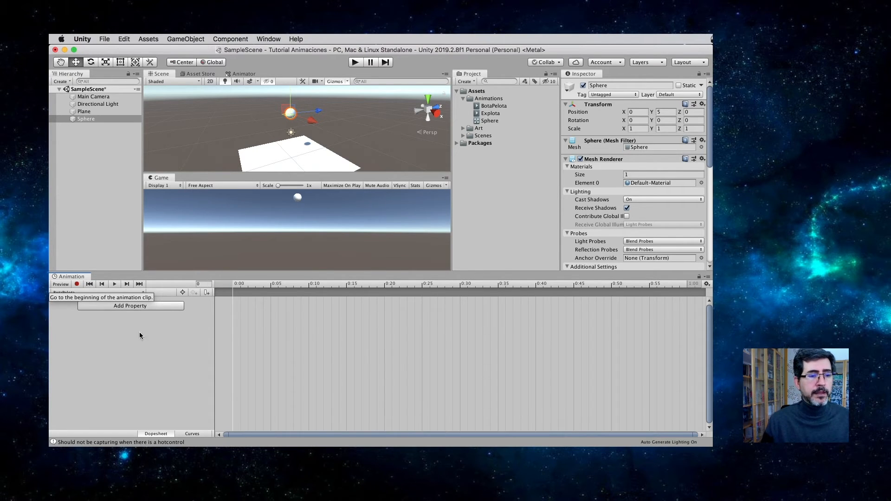
click(238, 284)
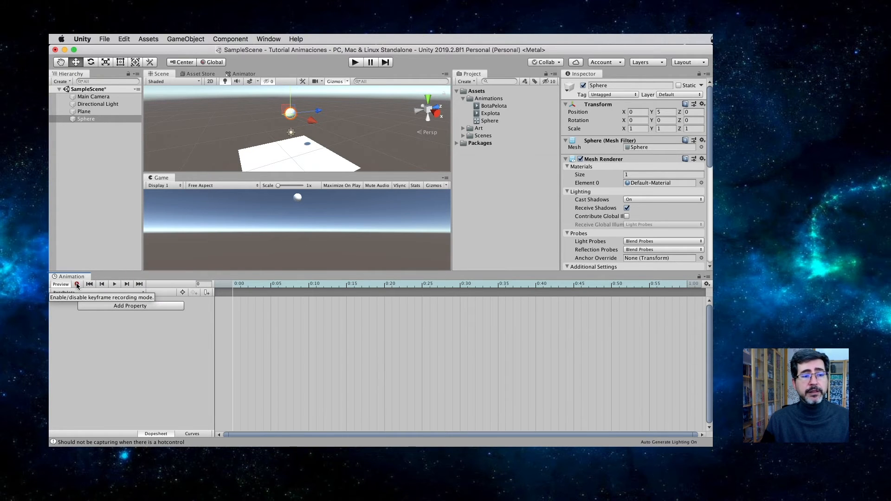
click(77, 285)
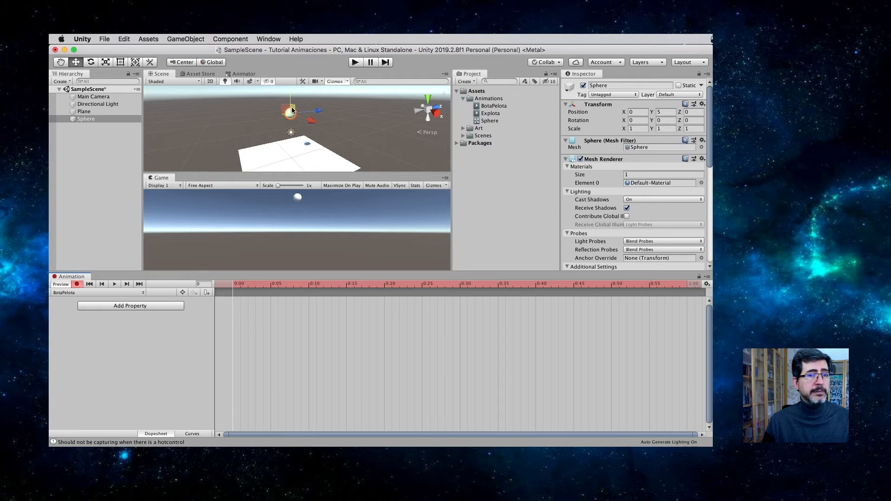
Step: Record a position keyframe at frame 0 by lowering the sphere to about Y 4.48, and expand its Position channels
drag(292, 97, 290, 101)
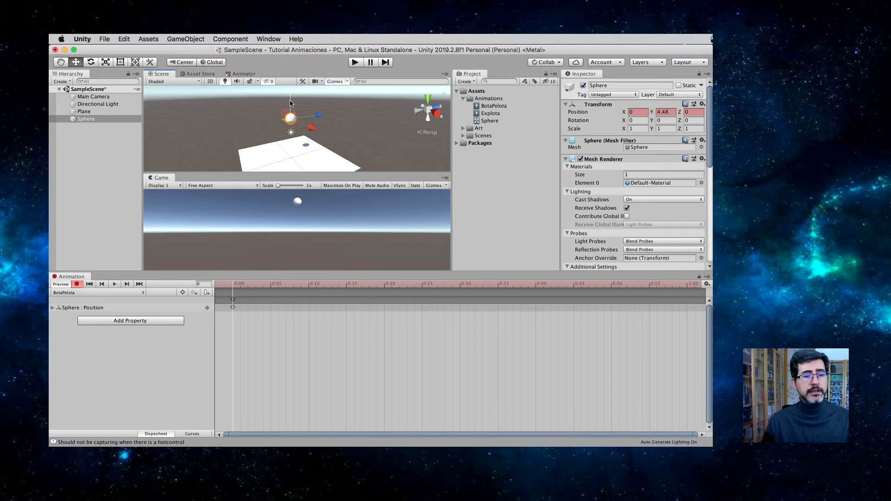
ctrl+scroll(220, 325, up, 3)
click(53, 307)
ctrl+scroll(75, 310, up, 4)
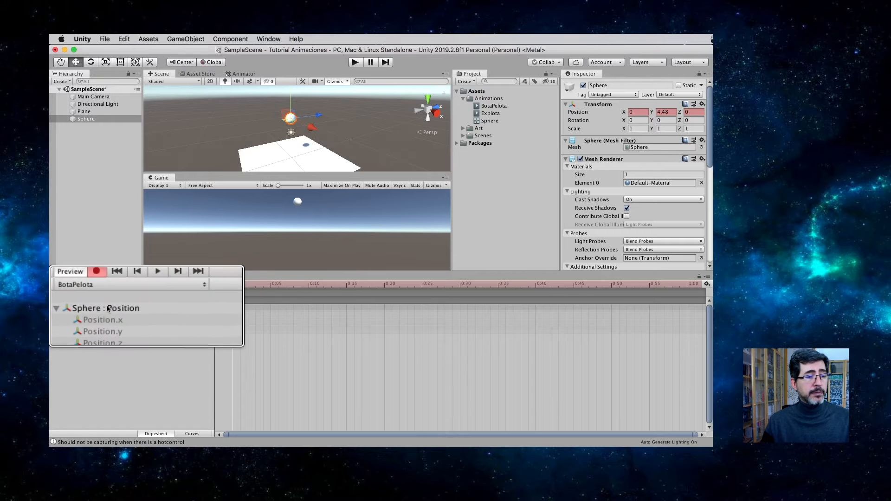
ctrl+scroll(111, 318, down, 5)
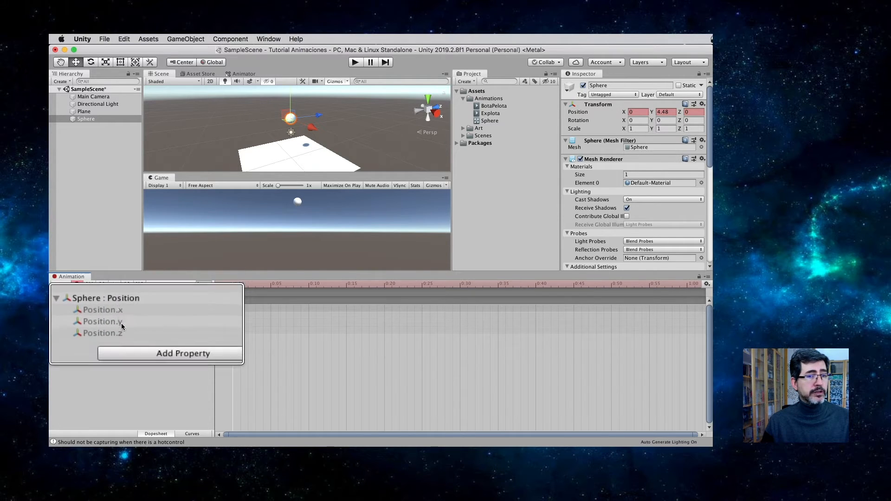
Step: At frame 60, record a keyframe with the sphere resting on the plane at about Y 0.52
scroll(344, 338, down, 5)
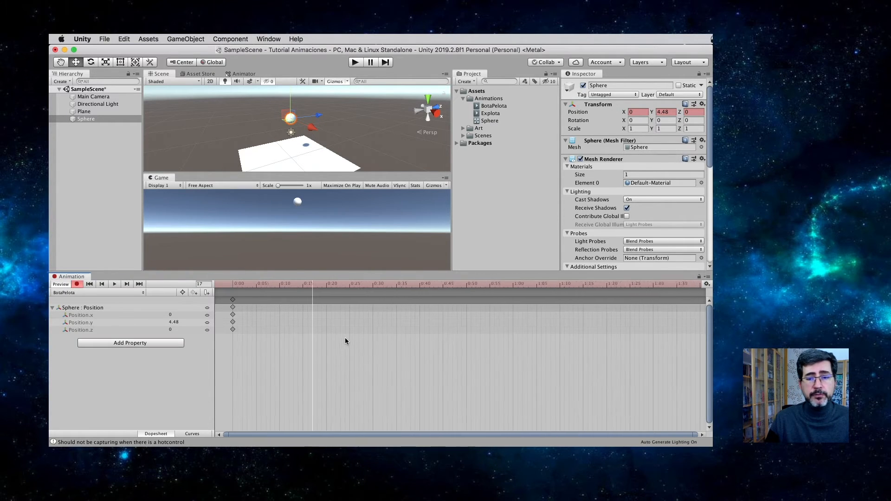
scroll(307, 341, down, 4)
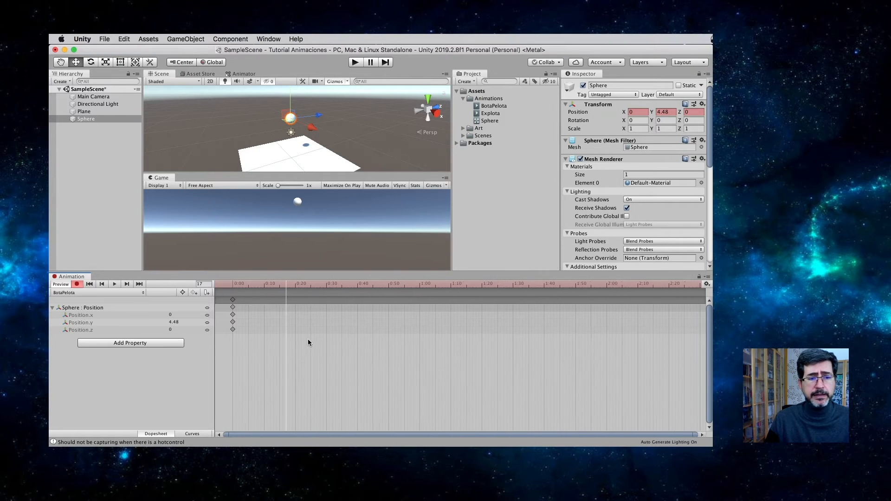
drag(291, 288, 391, 285)
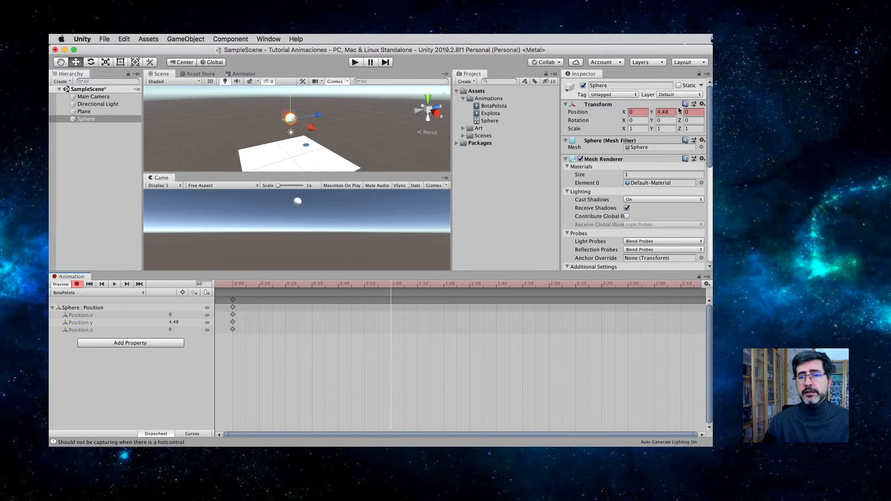
drag(671, 113, 638, 114)
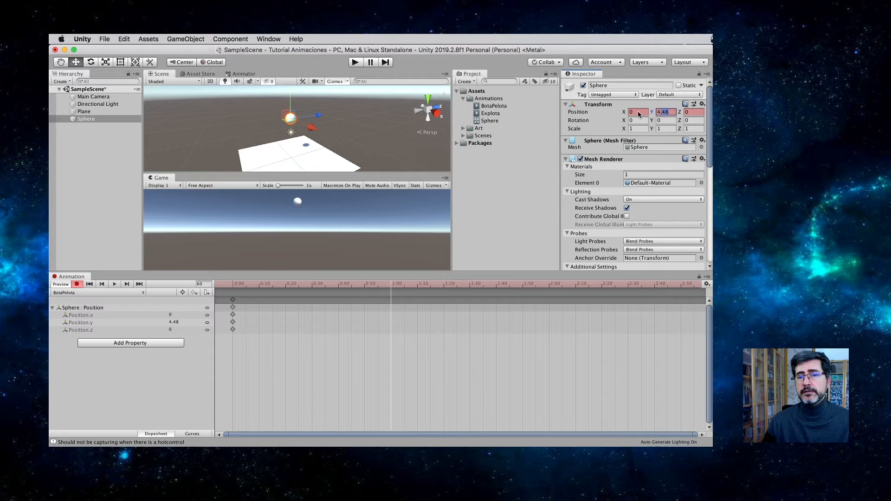
text(0)
key(Return)
key(f)
drag(297, 97, 300, 79)
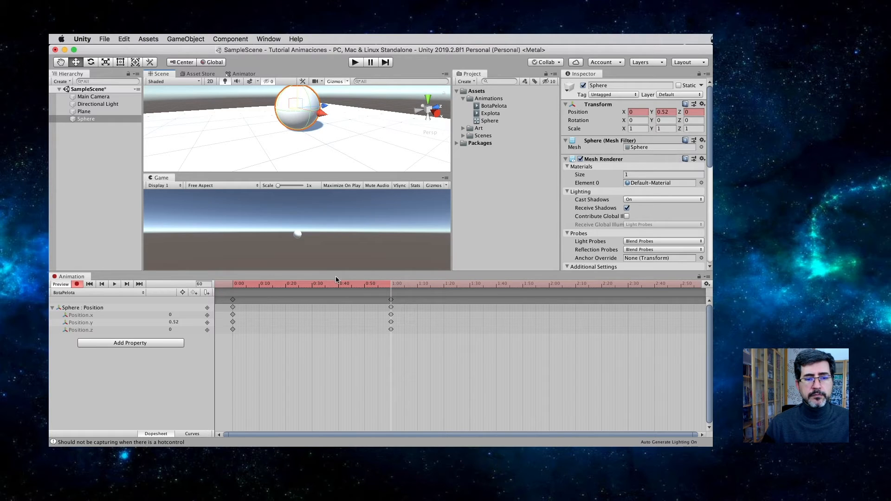
Step: At frame 120, record a position keyframe with the sphere raised to Y 5
drag(399, 287, 549, 285)
click(205, 284)
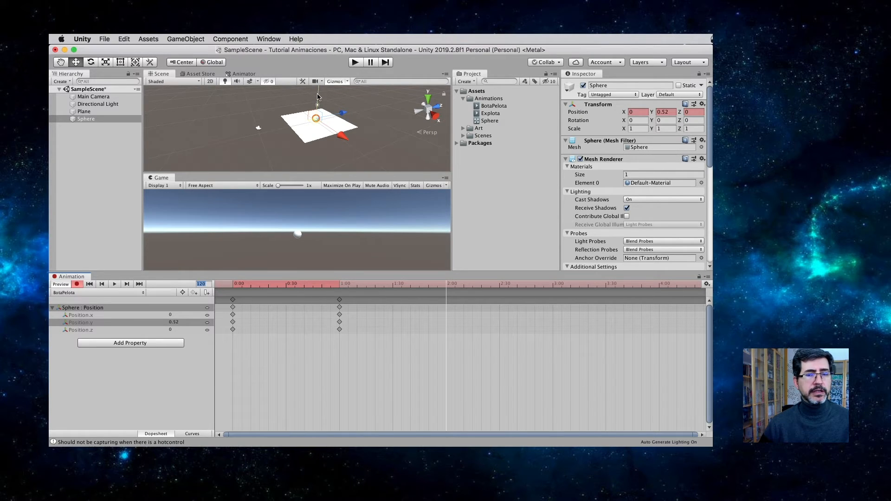
click(671, 114)
text(5)
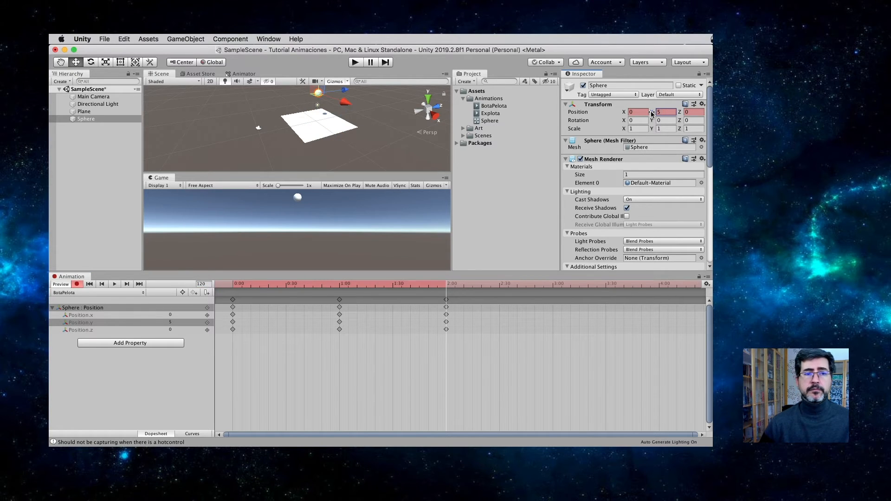
Step: Scrub through and play the BotaPelota animation to review the bounce, making the Scene and Game views taller
drag(427, 285, 262, 285)
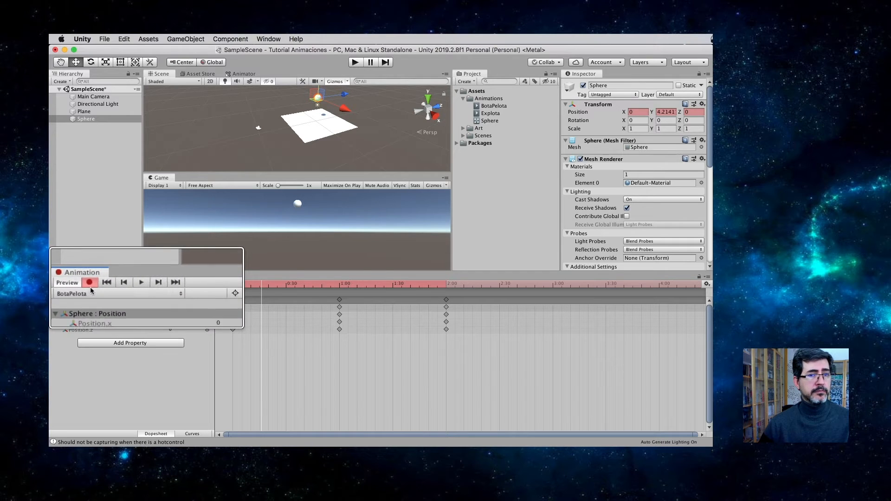
drag(305, 284, 394, 287)
key(space)
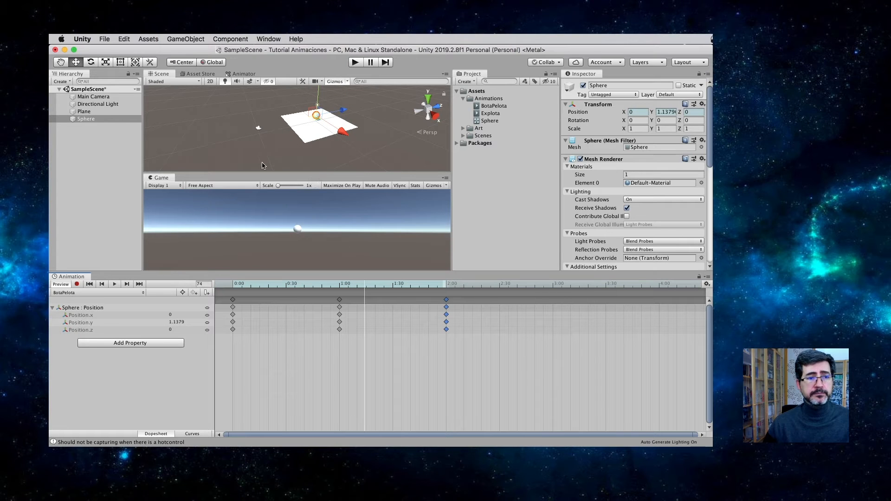
drag(313, 173, 320, 214)
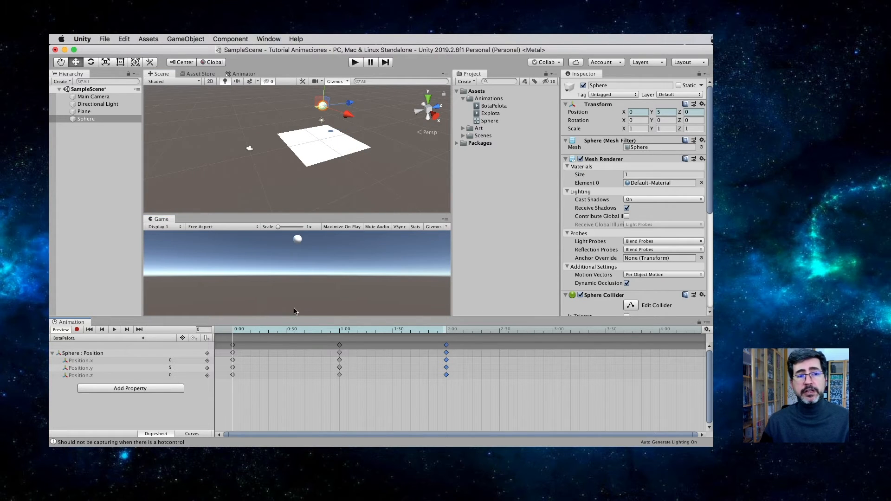
drag(280, 330, 332, 336)
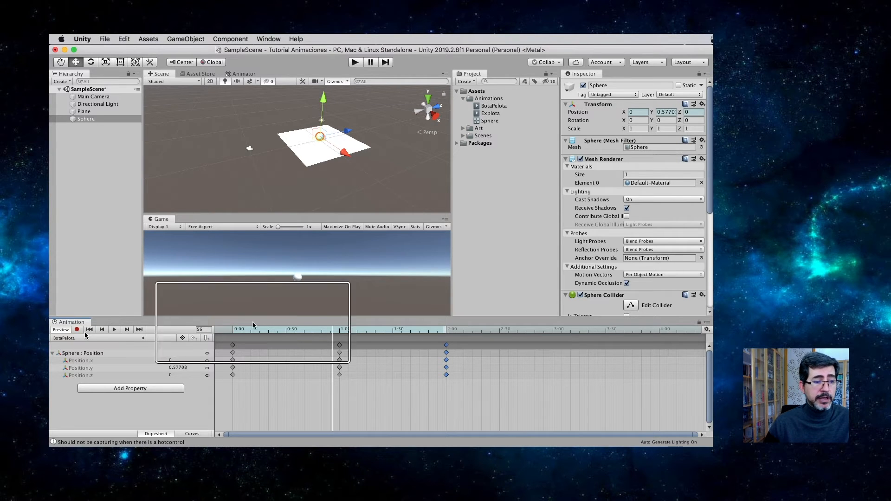
Step: Add the sphere's Transform Scale property to the BotaPelota clip and expand its Scale channels
click(126, 389)
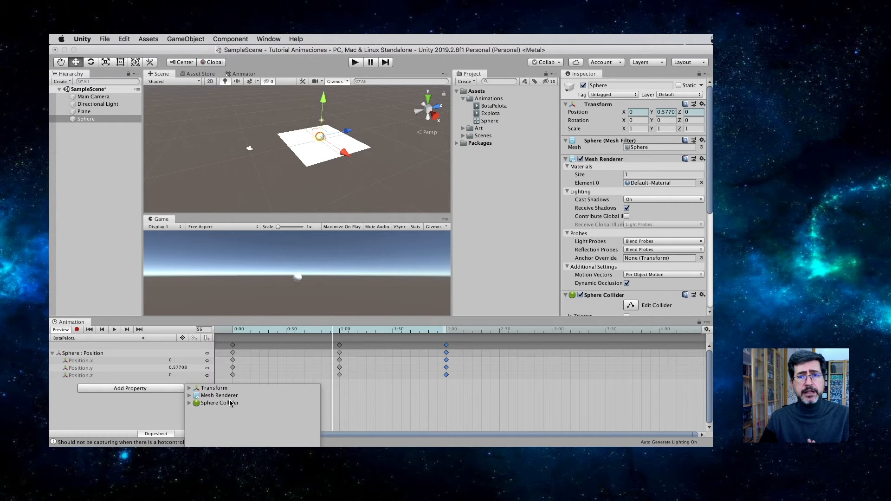
click(189, 389)
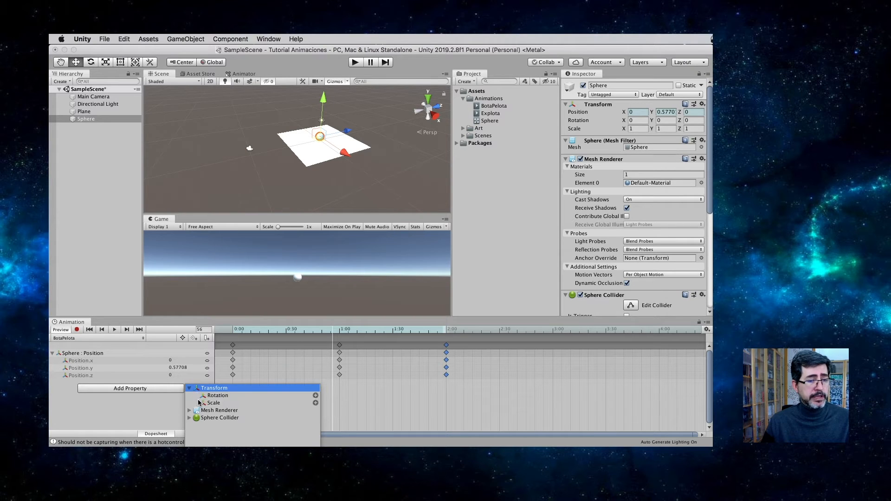
click(207, 403)
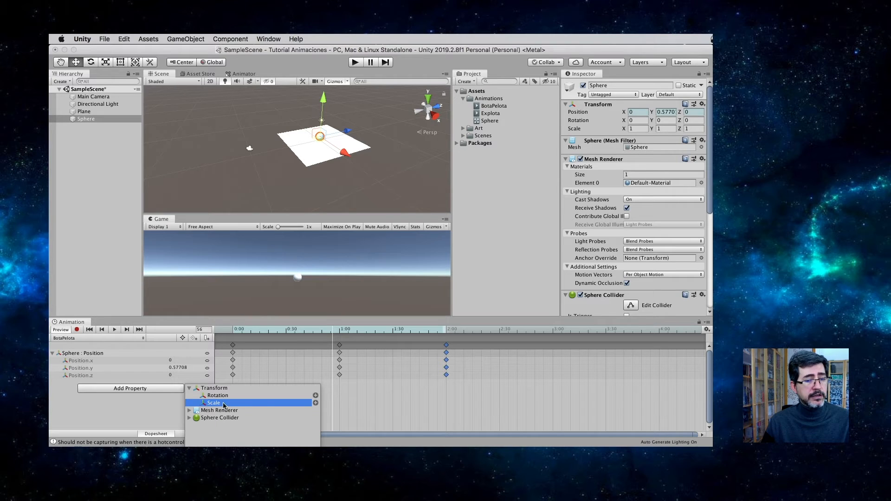
click(316, 402)
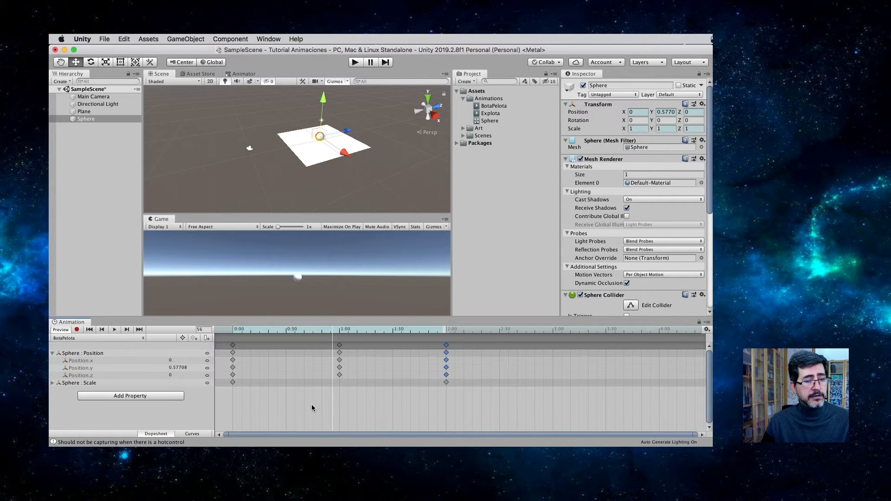
click(53, 383)
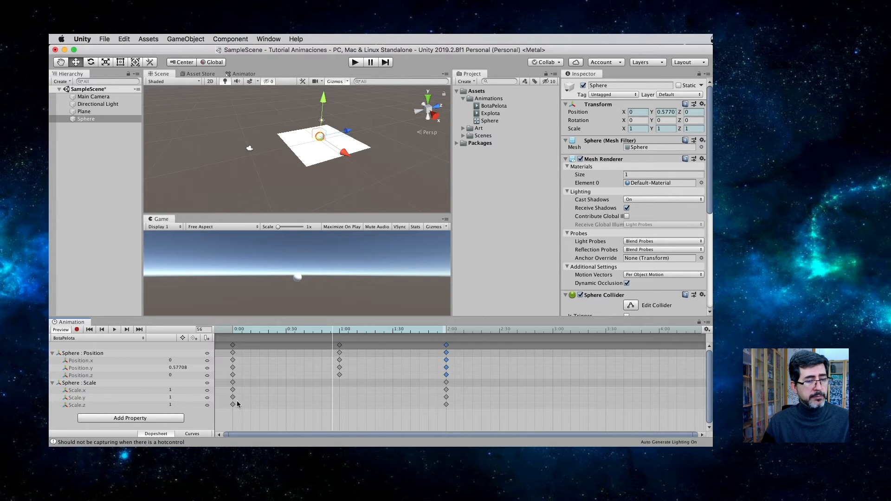
Step: Add Scale.x keyframes on both sides of the 1:00 mark, at about frames 52 and 67
double_click(332, 391)
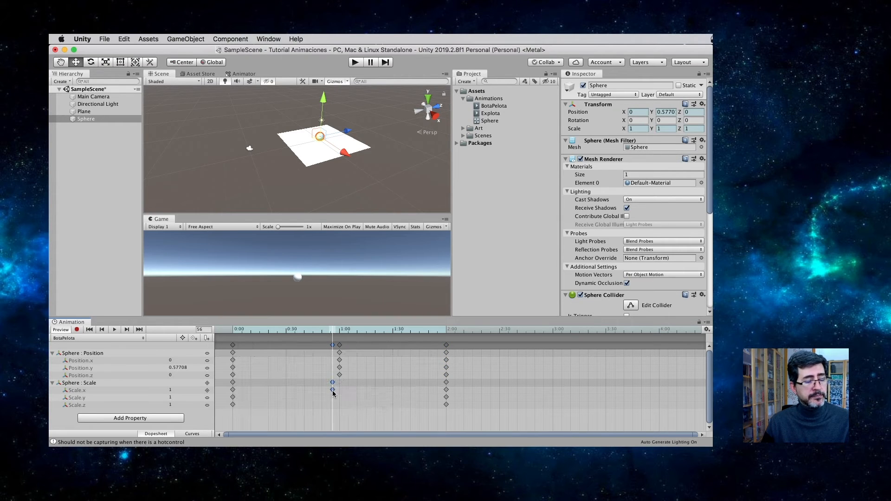
double_click(353, 391)
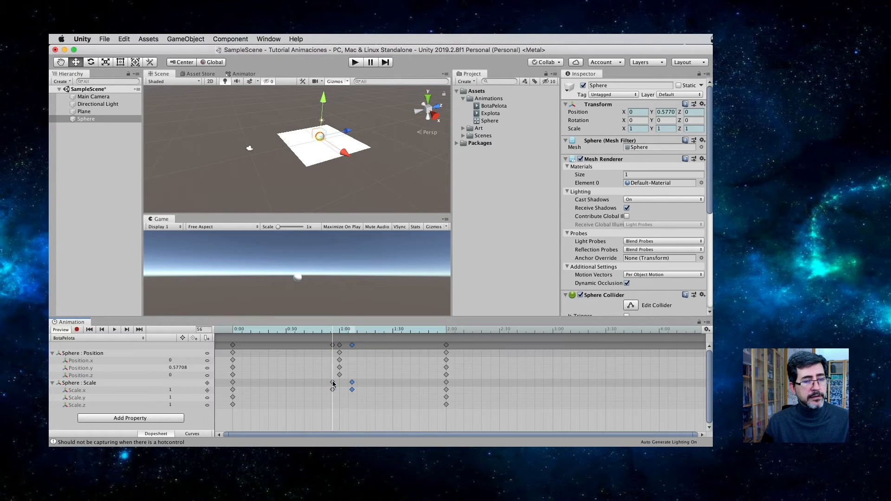
drag(333, 391, 325, 391)
Step: With recording on at frame 60, squash the sphere vertically to a Y scale of about 0.71
drag(326, 333, 340, 333)
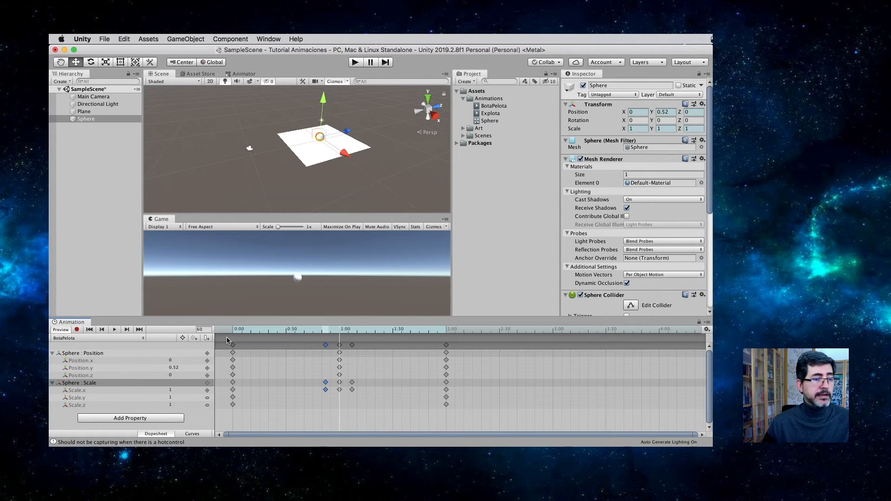
click(77, 330)
scroll(297, 149, down, 2)
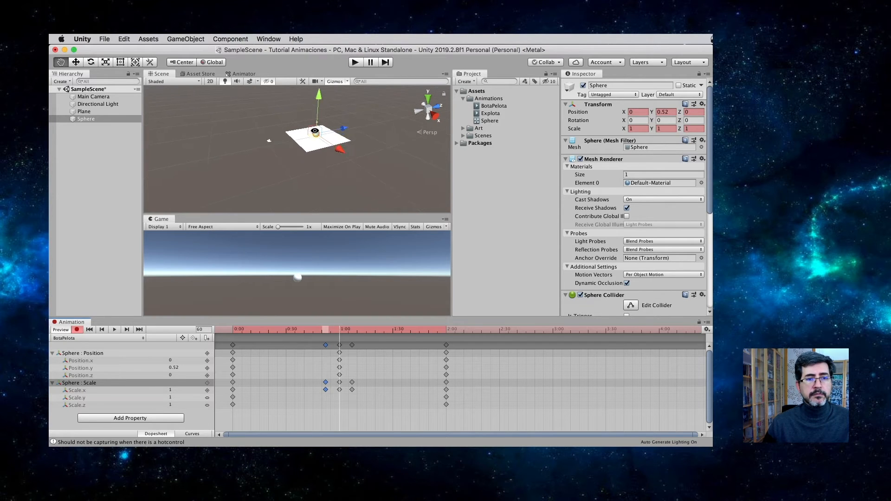
alt+scroll(314, 131, up, 10)
key(e)
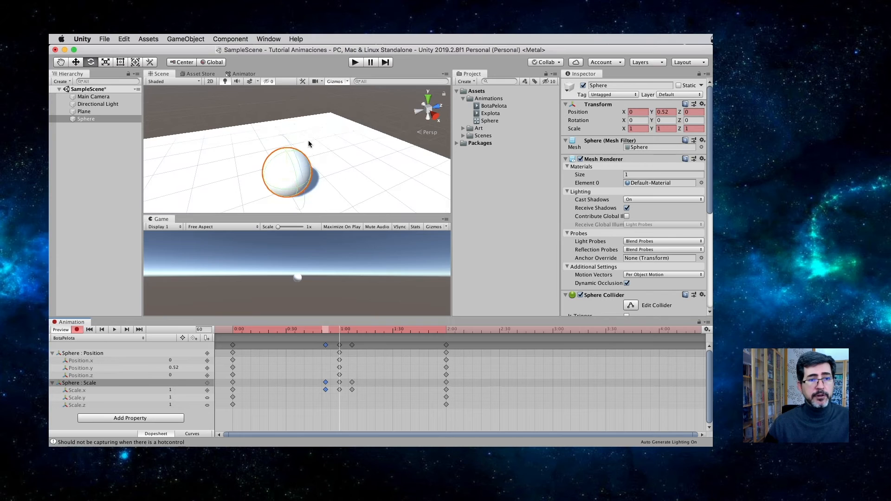
key(r)
drag(285, 138, 286, 146)
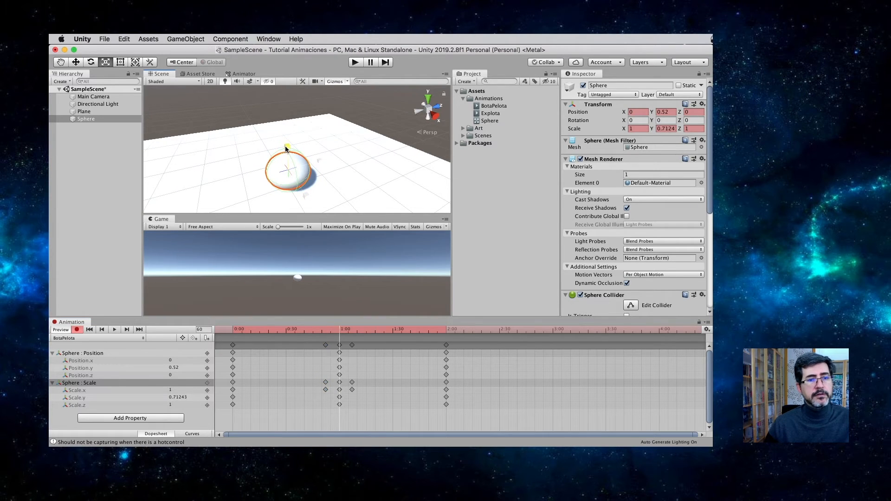
Step: At the frame 52 keyframe, set the sphere's Y scale to 1
click(326, 345)
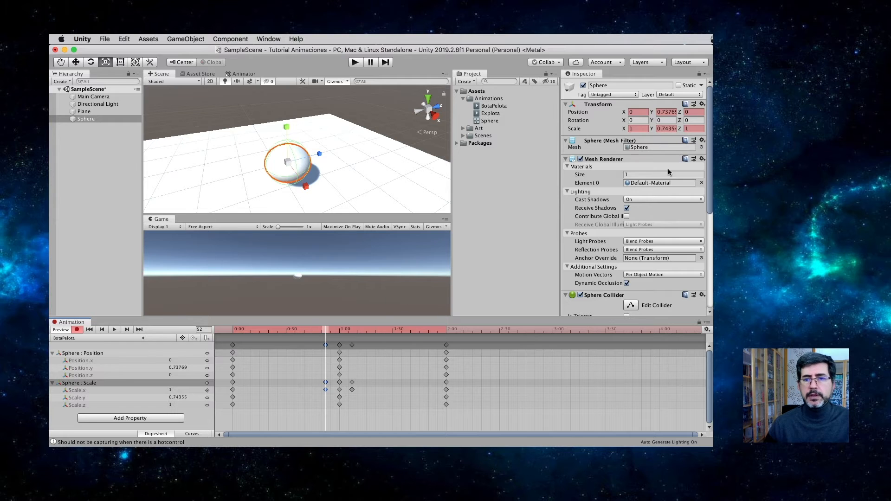
click(667, 128)
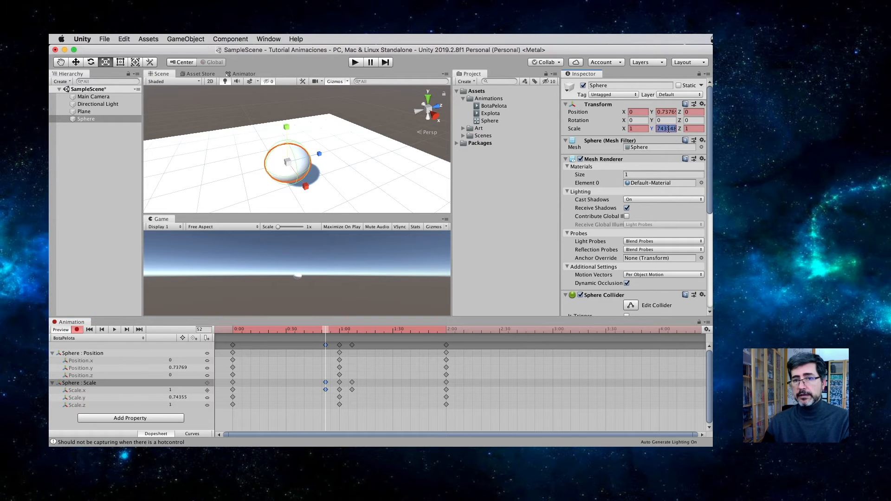
text(0.1)
key(BackSpace)
key(BackSpace)
key(BackSpace)
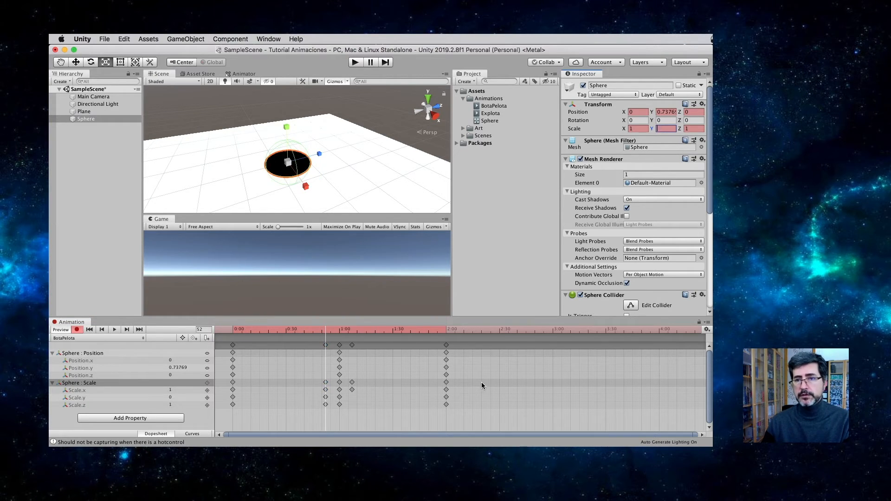
text(1)
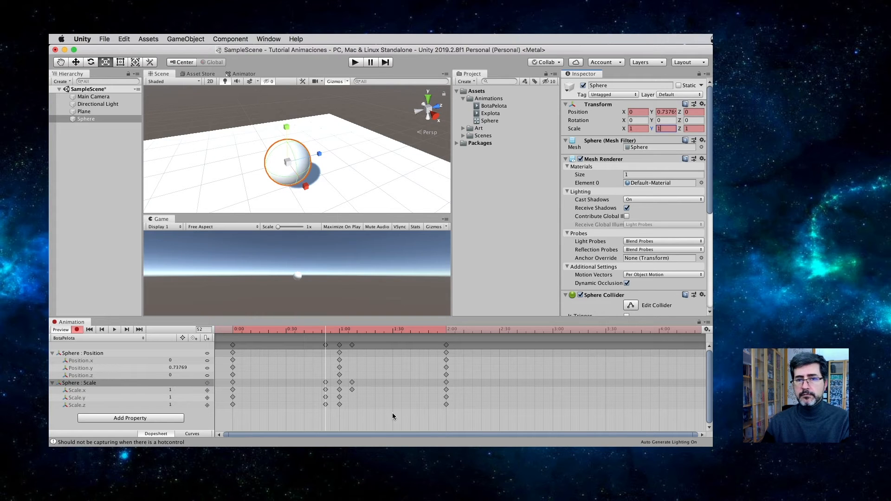
Step: At the frame 67 keyframe, set the sphere's Y scale to 1
click(352, 390)
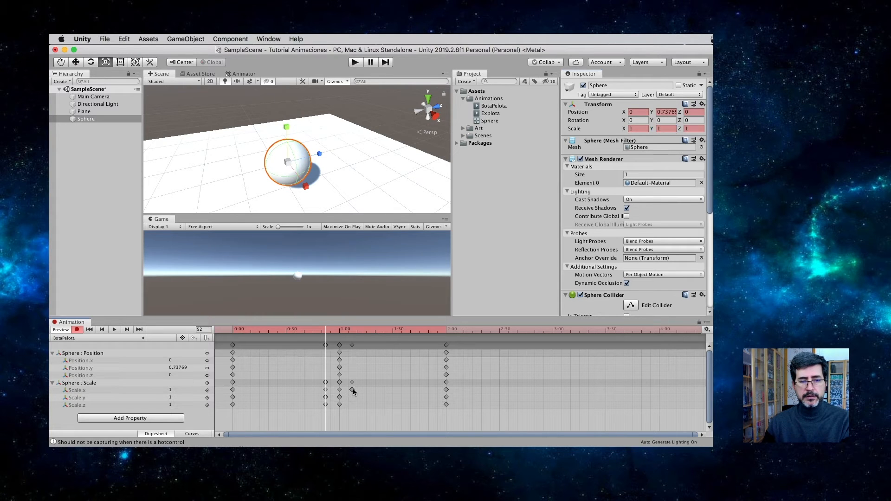
click(352, 331)
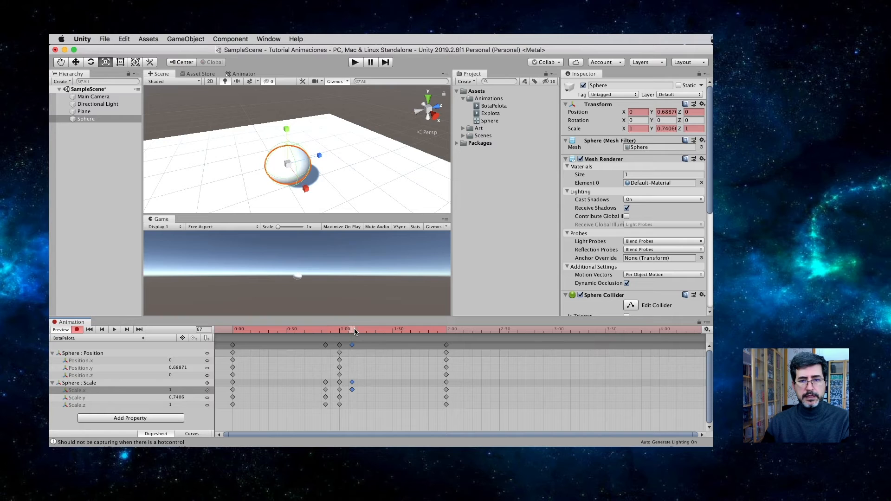
click(663, 128)
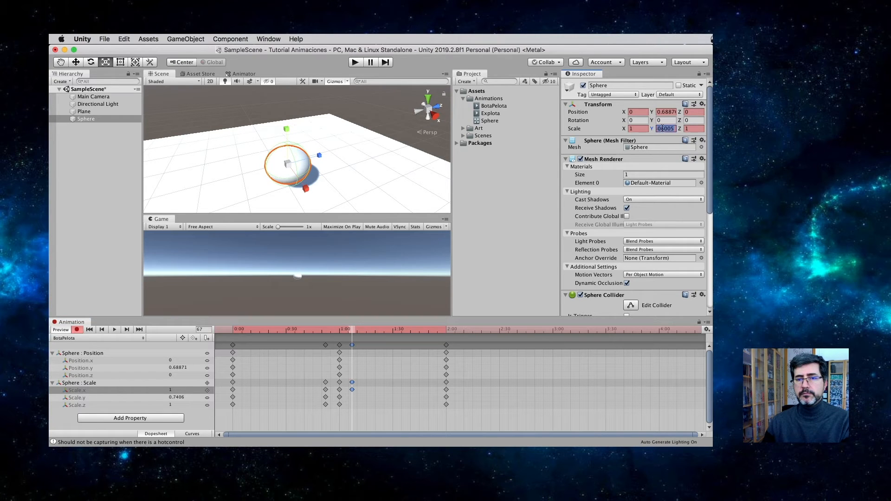
text(1)
Step: Scrub through the squash, stop recording, and play the BotaPelota clip to check the ball's bounce
drag(303, 331, 331, 332)
click(77, 330)
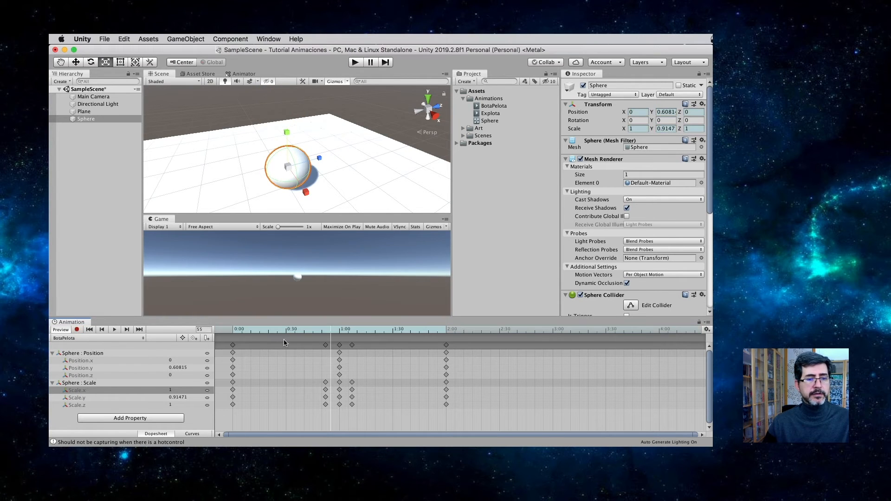
click(115, 330)
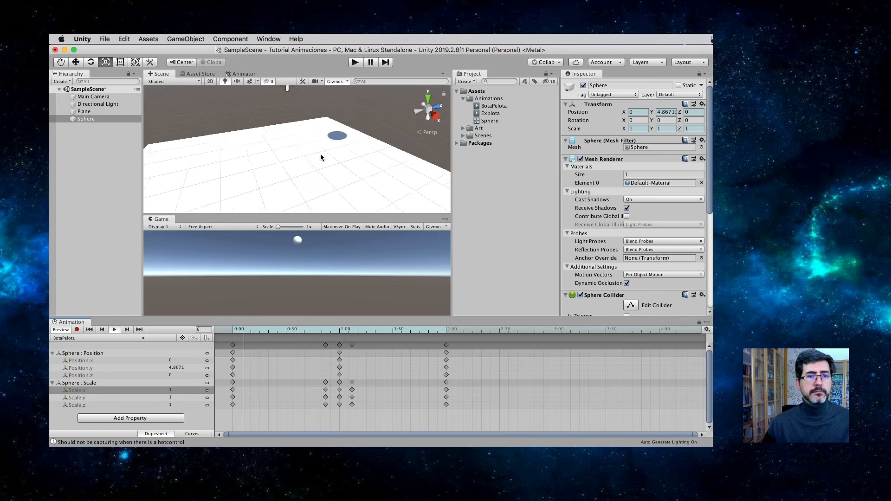
scroll(320, 154, down, 5)
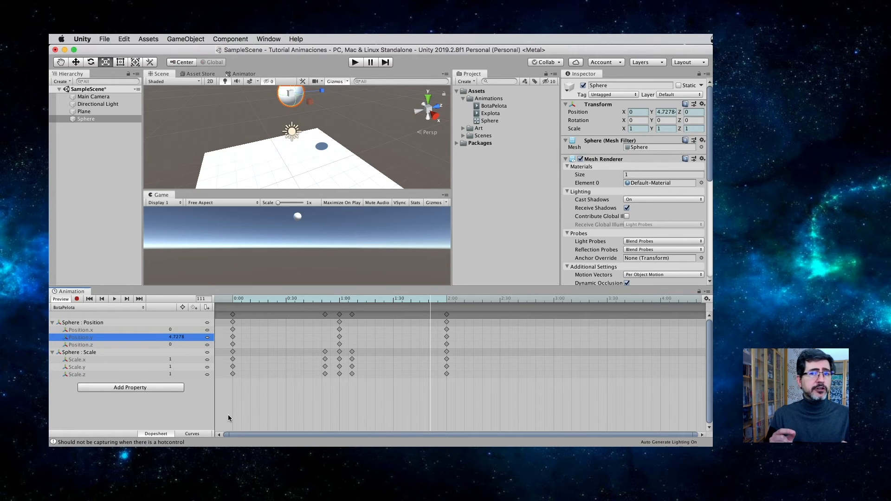
Step: Display the clip as curves and examine the sphere's Scale and Position.y curves
click(196, 433)
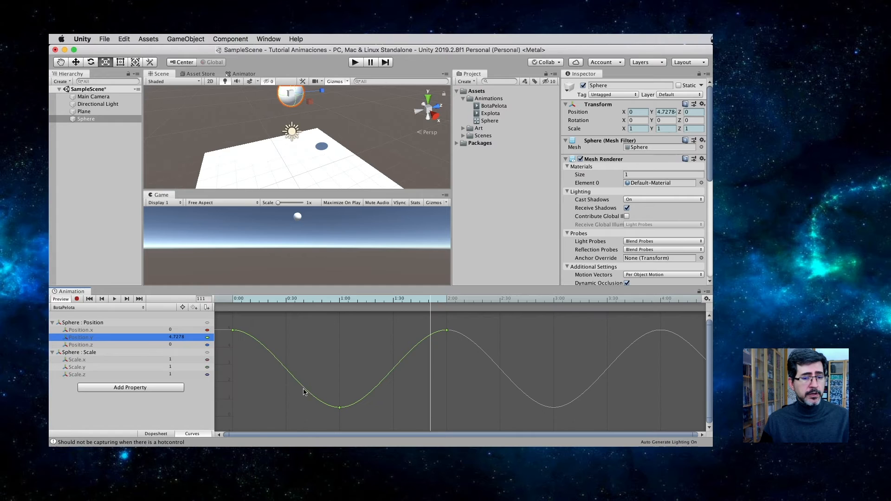
click(92, 353)
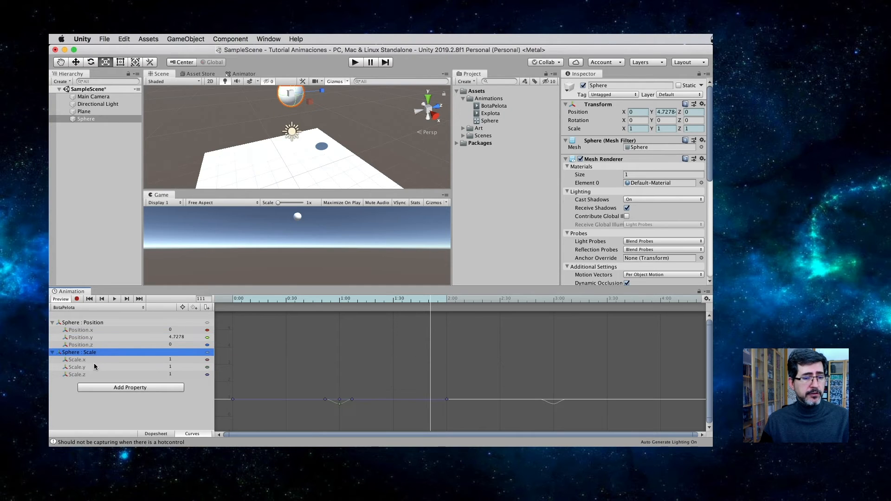
click(92, 340)
click(265, 347)
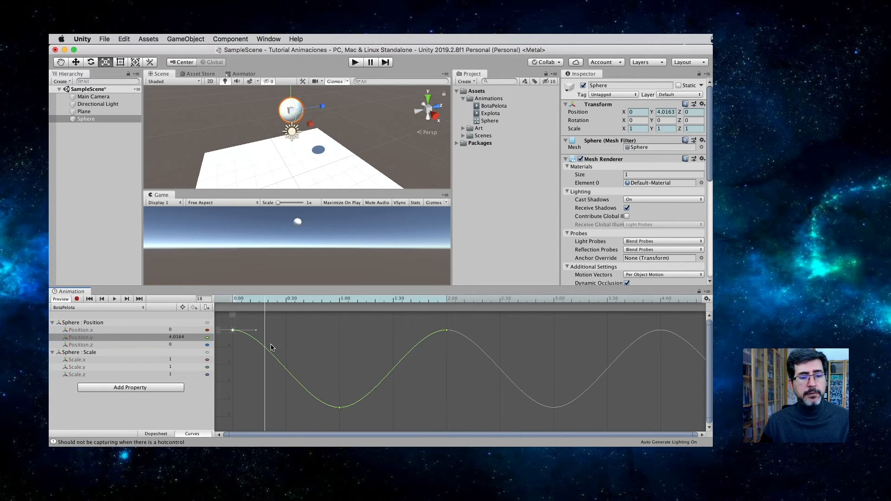
Step: Adjust the left tangent of the Position.y curve's keyframe at 1:00, lengthening it slightly outward
click(340, 409)
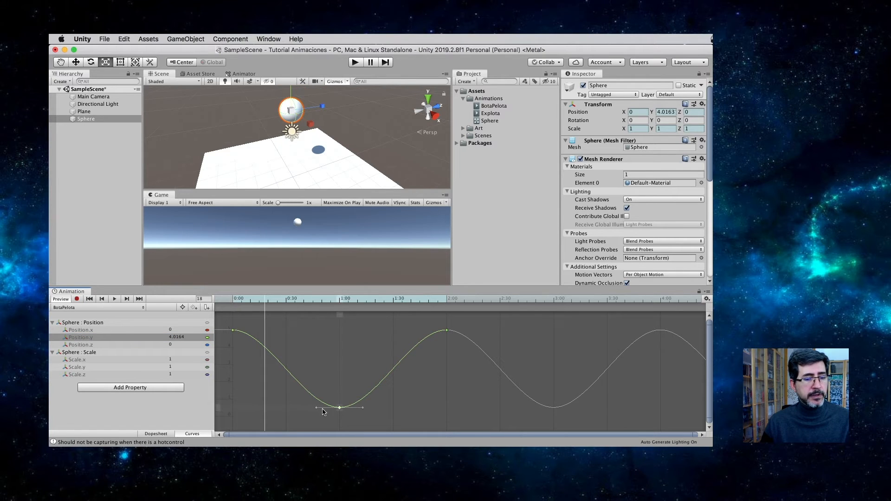
drag(318, 410, 310, 411)
right_click(339, 409)
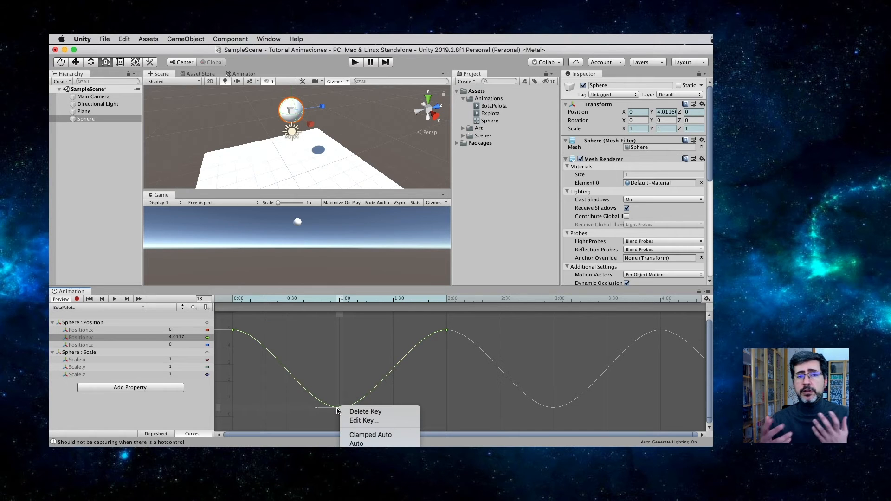
click(332, 414)
drag(318, 408, 312, 407)
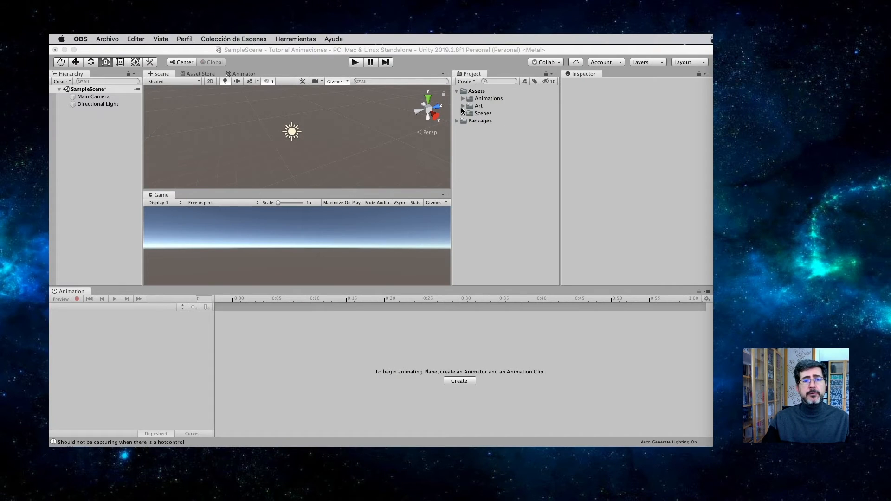
Step: Expand the Art folder and preview the Character sprites one by one from Character_0 to Character_12
click(463, 106)
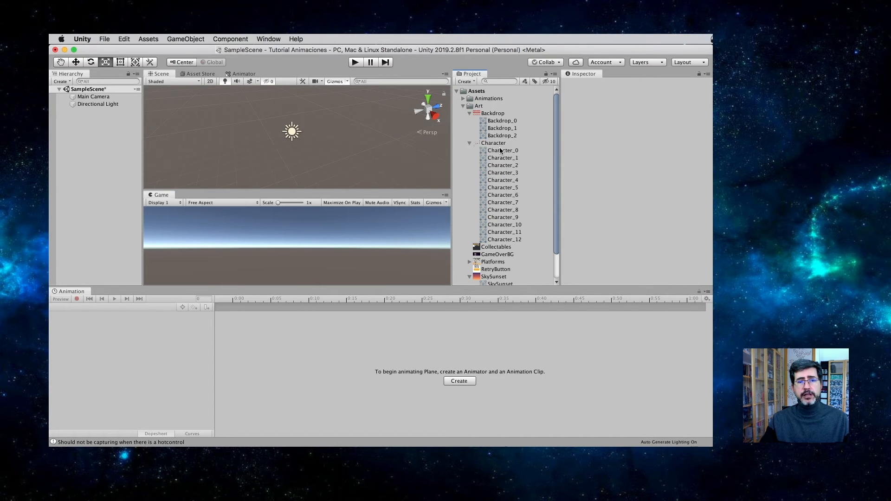
click(501, 149)
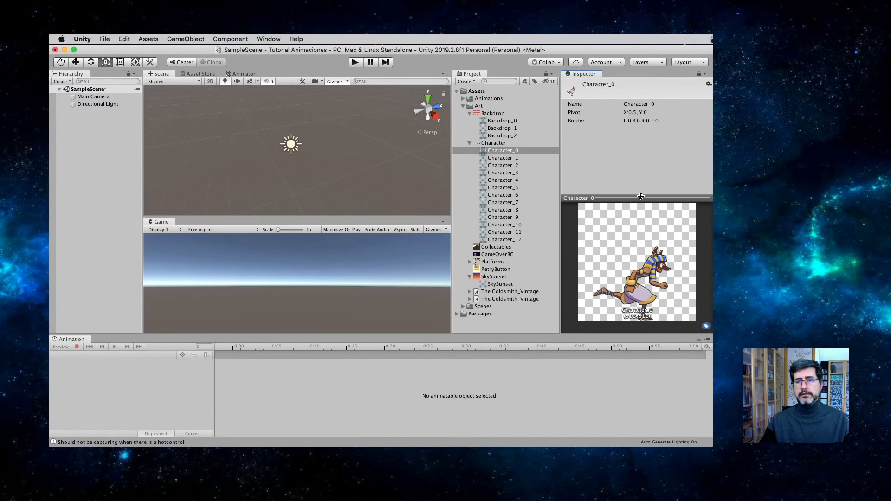
key(Down)
key(Down)
key(Down)
key(Down)
key(Down)
key(Down)
key(Down)
key(Down)
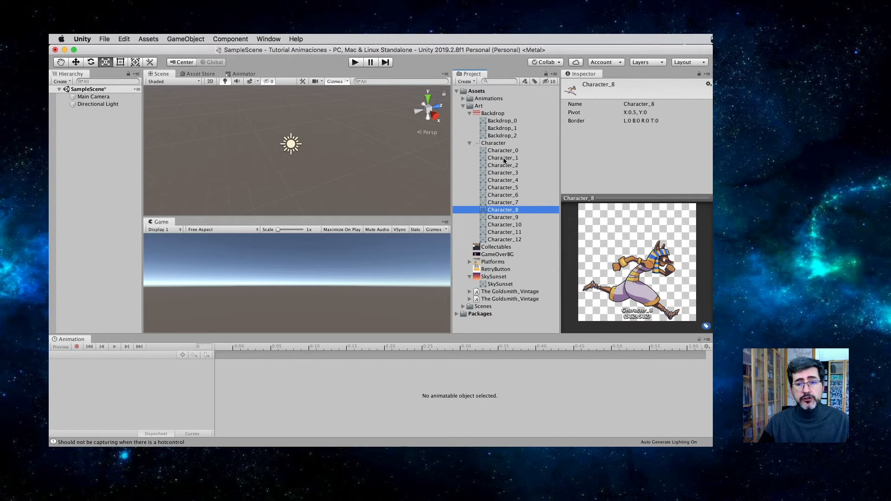
key(Down)
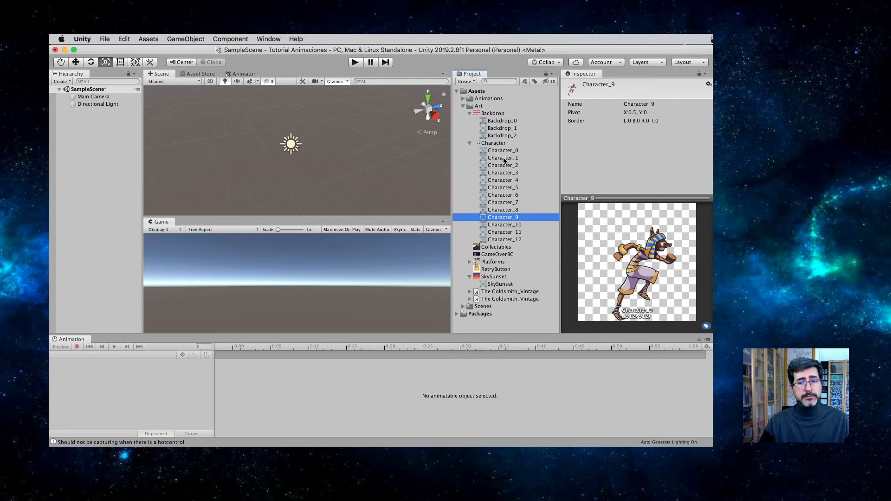
key(Down)
key(Down)
key(Down)
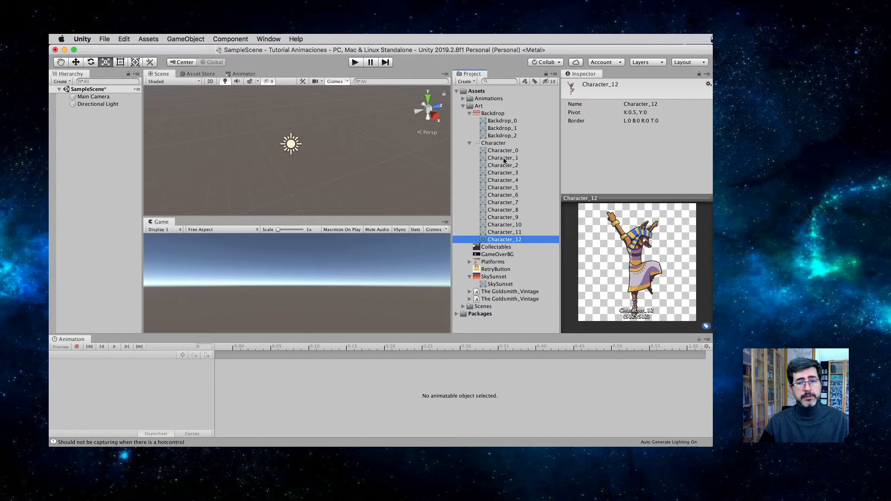
Step: Create an animated object in the scene from sprites Character_0 to Character_8, saving its clip as Run in the Animations/Sprite folder
key(Up)
key(Up)
key(Up)
key(Up)
key(Down)
key(Up)
key(shift+Up)
key(shift+Up)
key(shift+Up)
key(shift+Up)
key(shift+Up)
key(shift+Up)
key(shift+Up)
key(shift+Up)
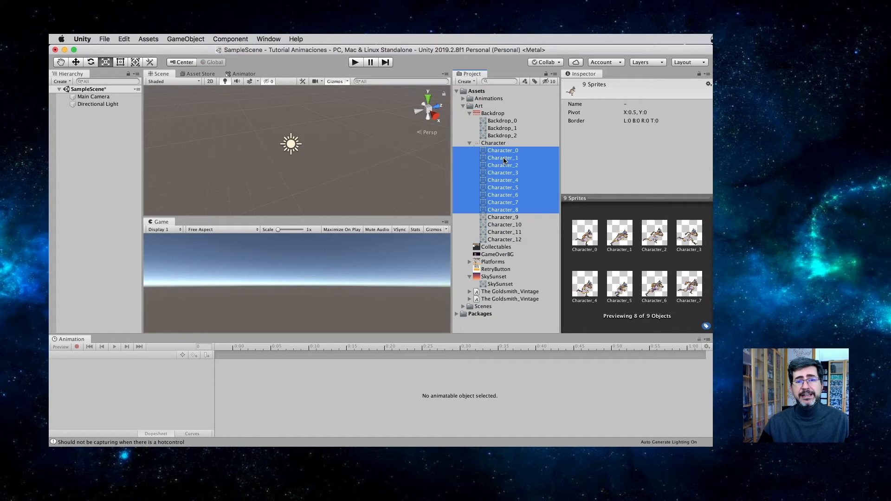
drag(502, 170, 299, 162)
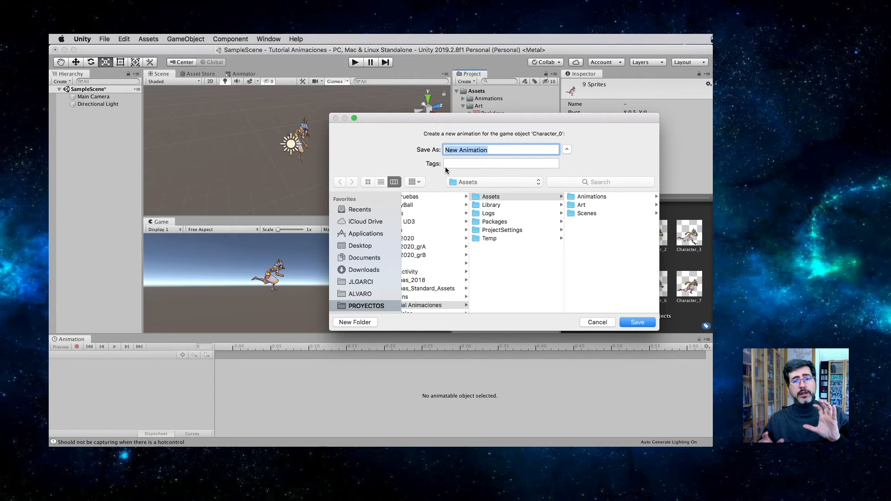
text(Run)
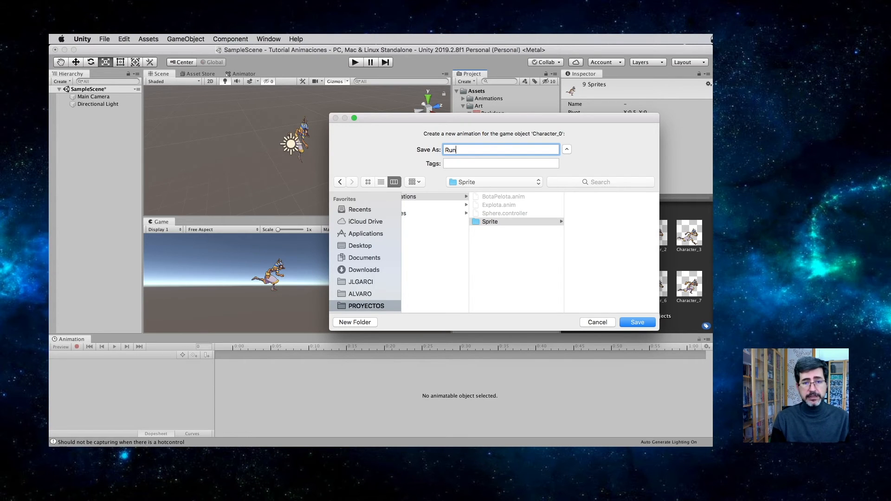
key(Return)
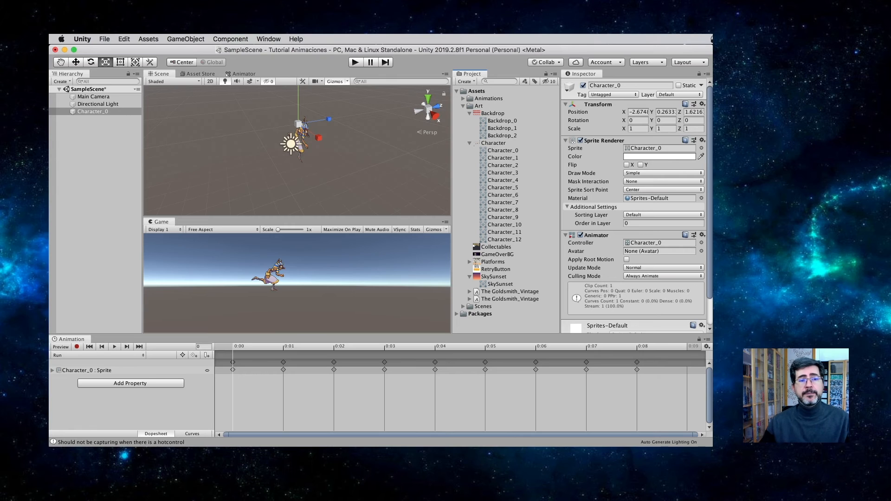
Step: Collapse the Art folder and show the contents of the Sprite folder inside Animations
click(464, 106)
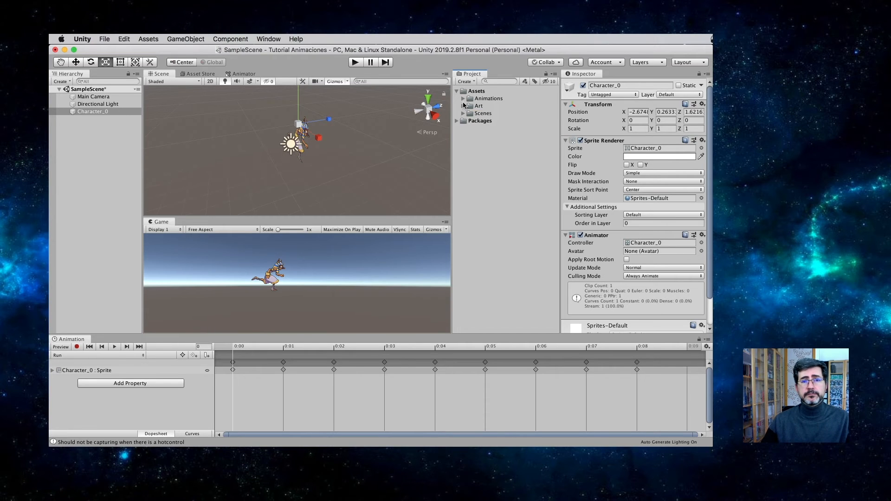
click(463, 99)
click(470, 129)
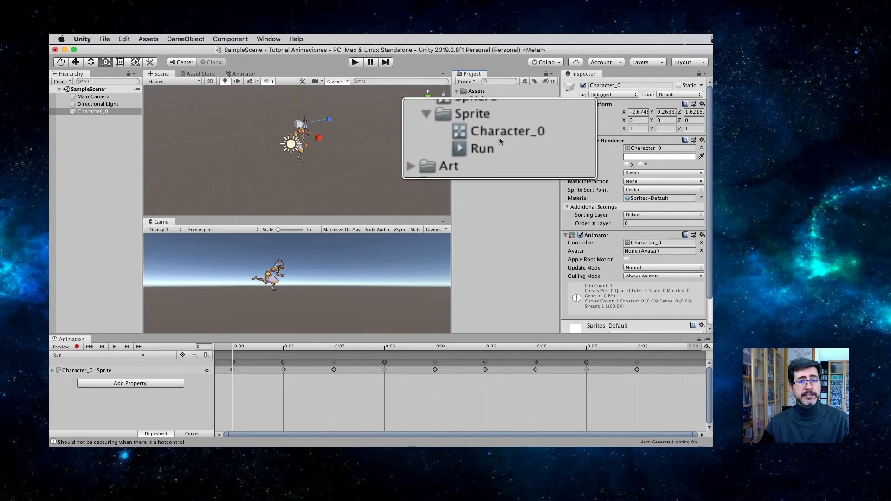
Step: Frame Character_0 in the Scene view, then run and stop the game to check its Run animation
double_click(85, 113)
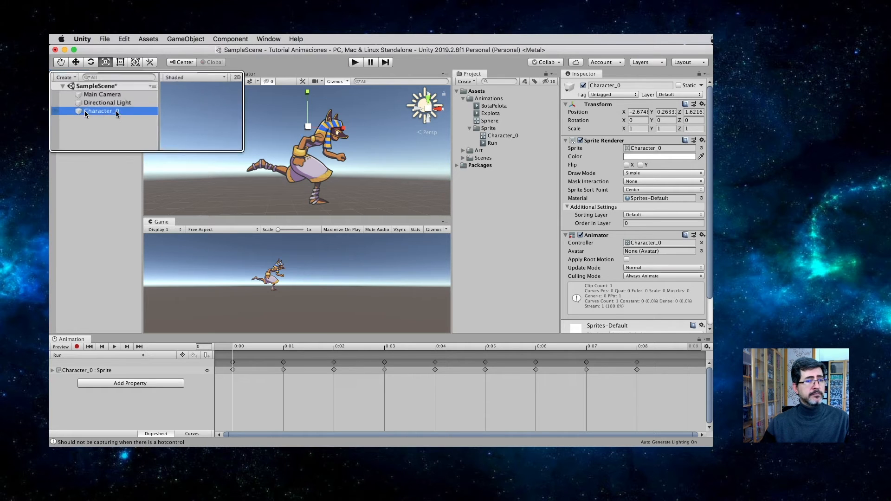
click(566, 141)
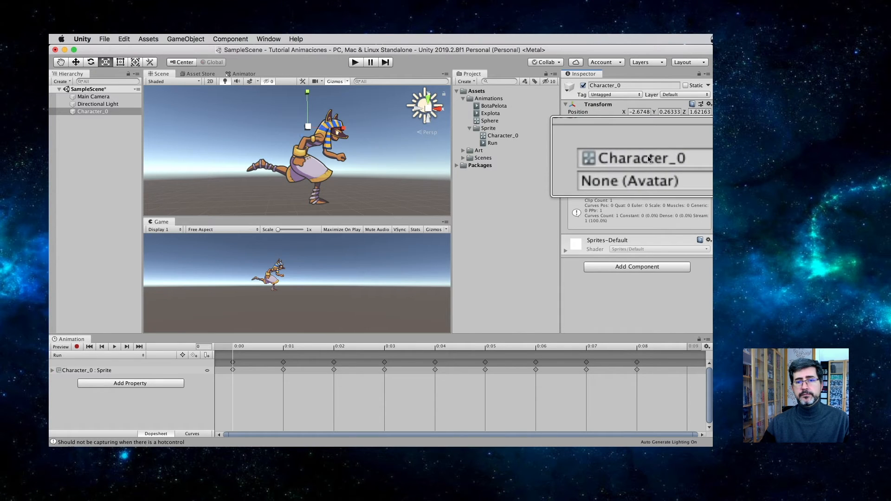
click(355, 63)
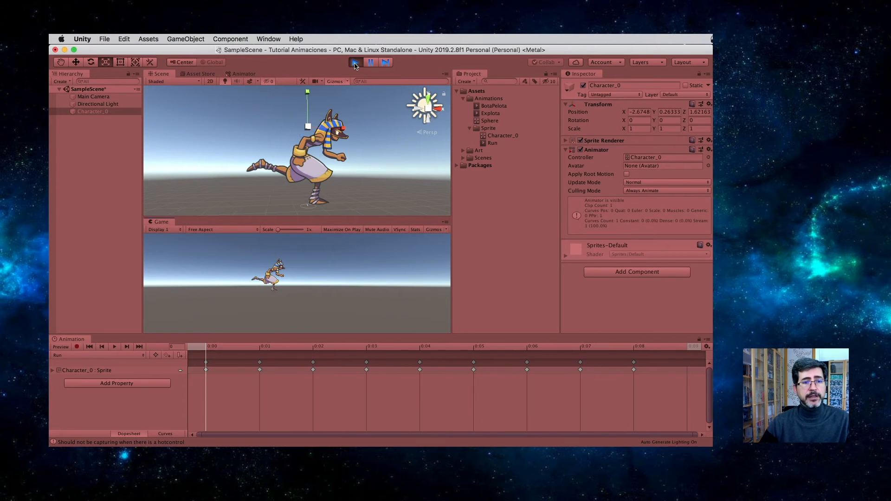
click(355, 62)
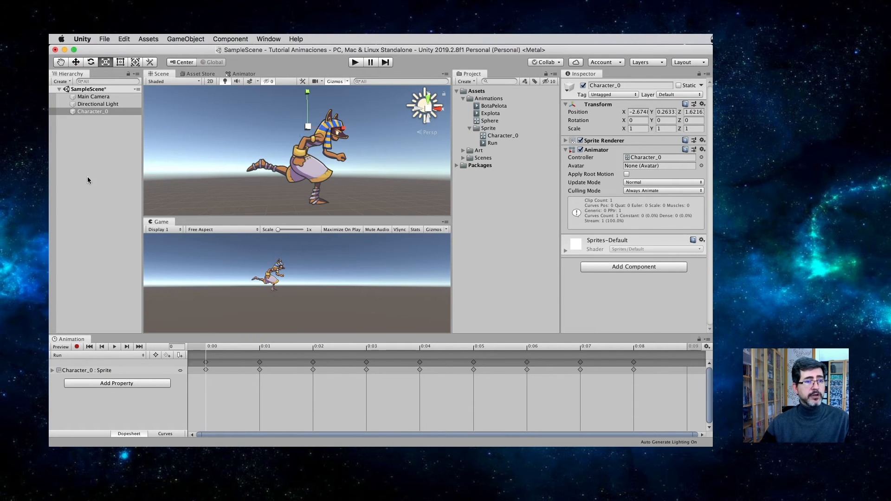
Step: Reselect Character_0 and select all sprite keyframes of its Run clip, from 0:00 to 0:08
click(90, 152)
click(100, 104)
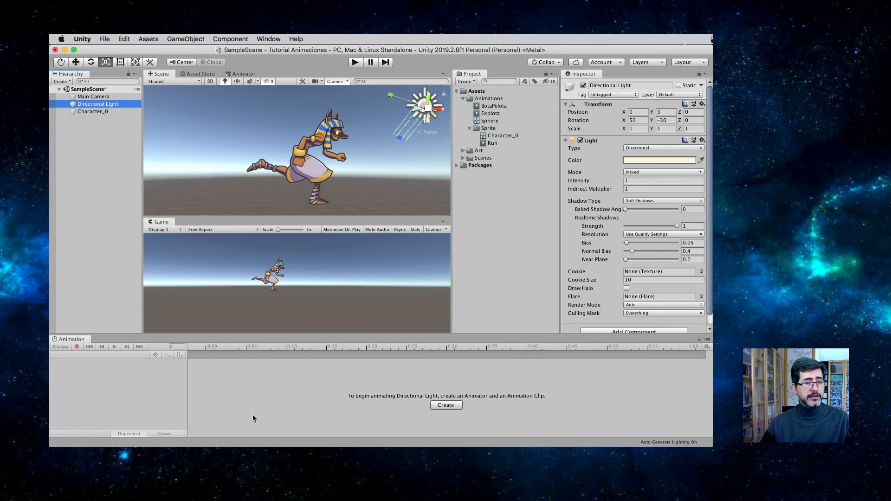
click(93, 112)
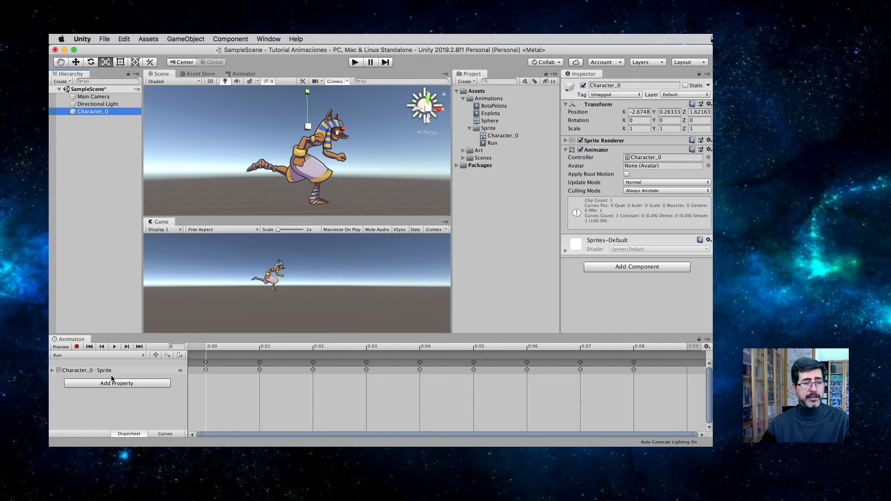
scroll(318, 384, down, 8)
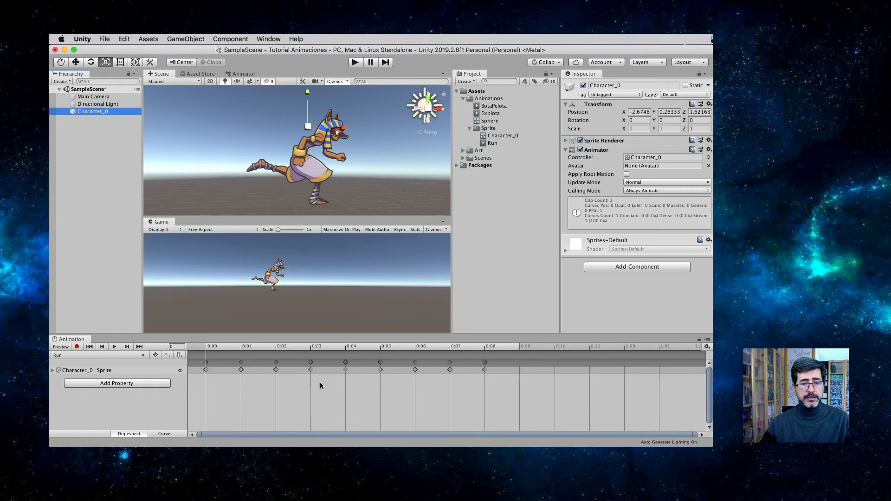
scroll(320, 385, down, 1)
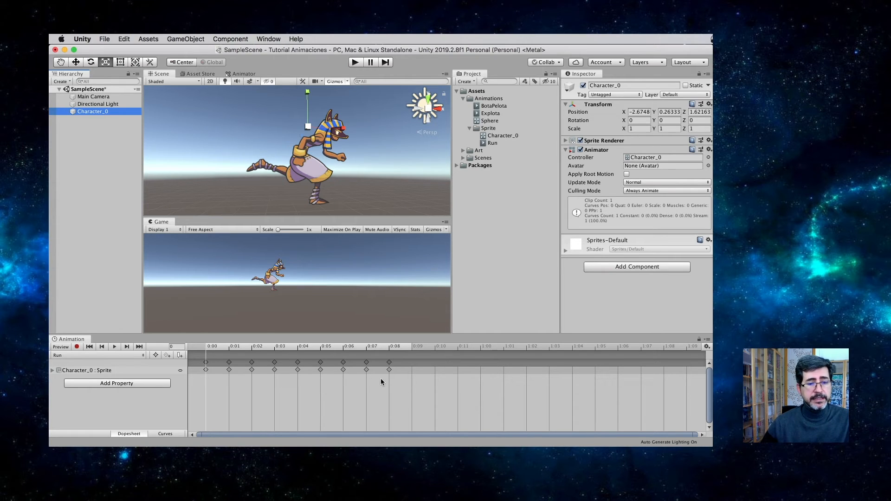
drag(402, 385, 195, 356)
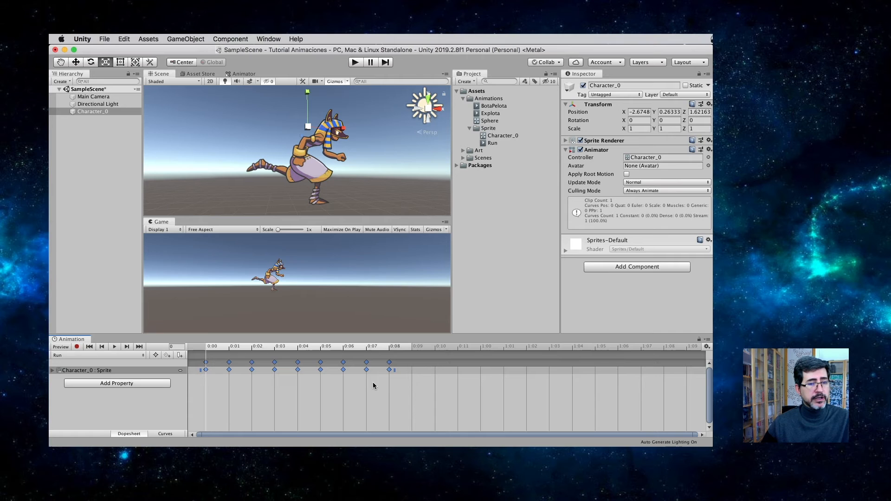
drag(402, 385, 204, 351)
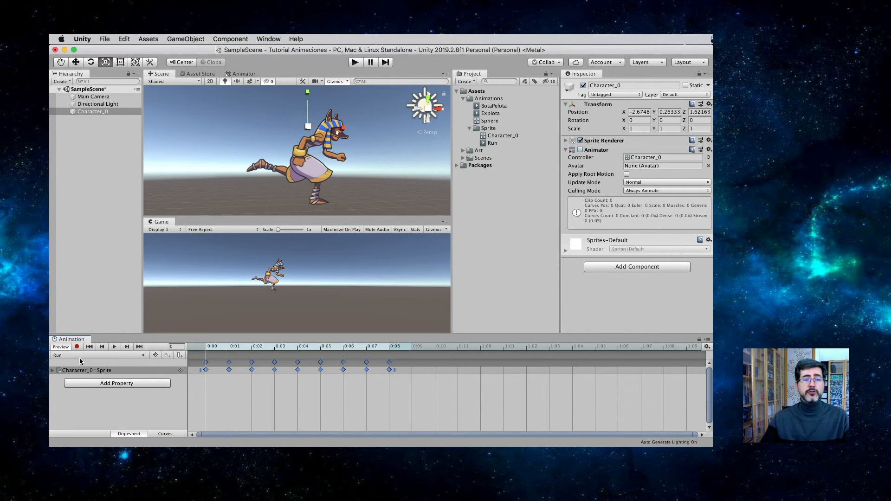
Step: Expand the Character_0 Sprite track to show its frame thumbnails, and preview the Run clip by scrubbing and playing
click(52, 371)
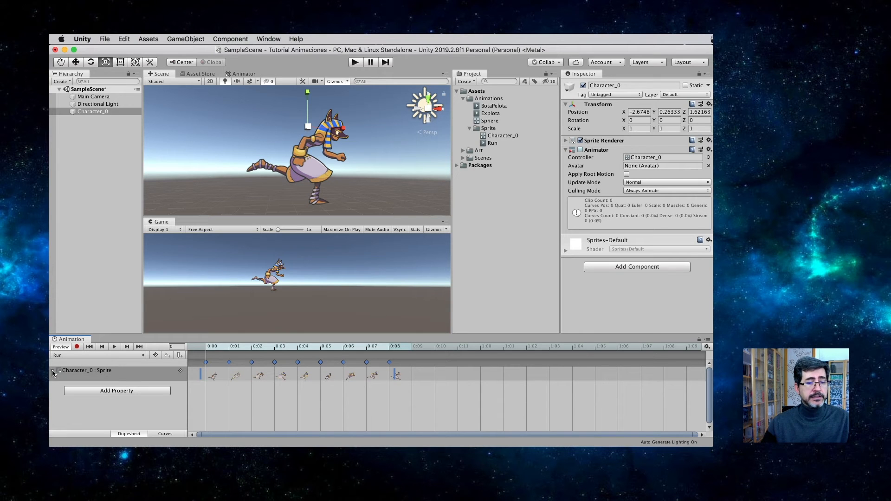
drag(216, 348, 288, 347)
click(115, 347)
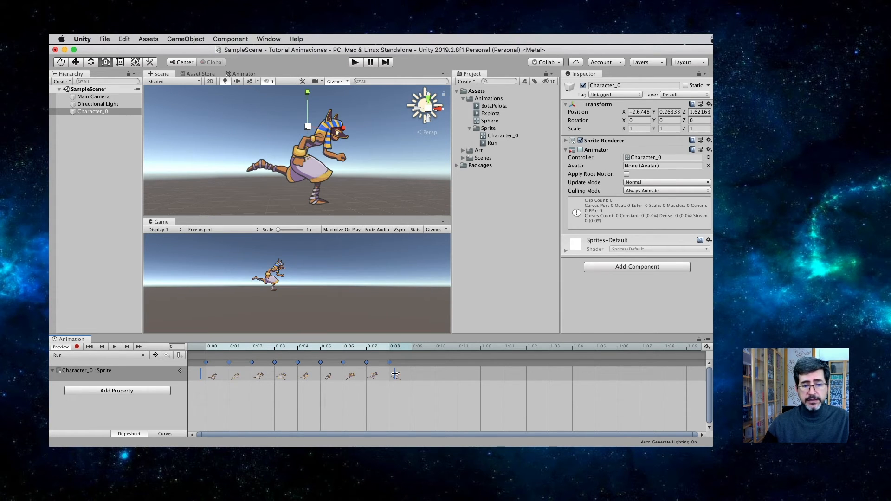
Step: Try stretching the Run clip's keyframes out to about 4:06, checking the timing in the running game and viewing the clip's settings
scroll(395, 374, down, 1)
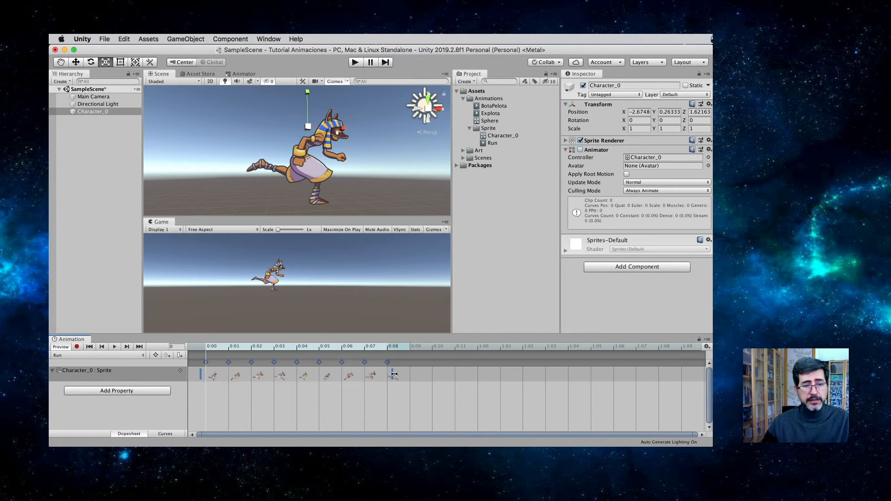
drag(394, 375, 636, 365)
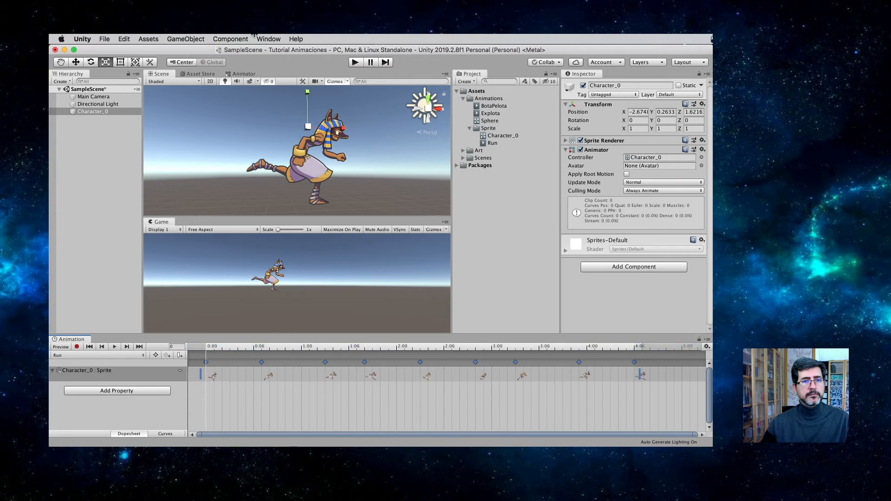
click(354, 63)
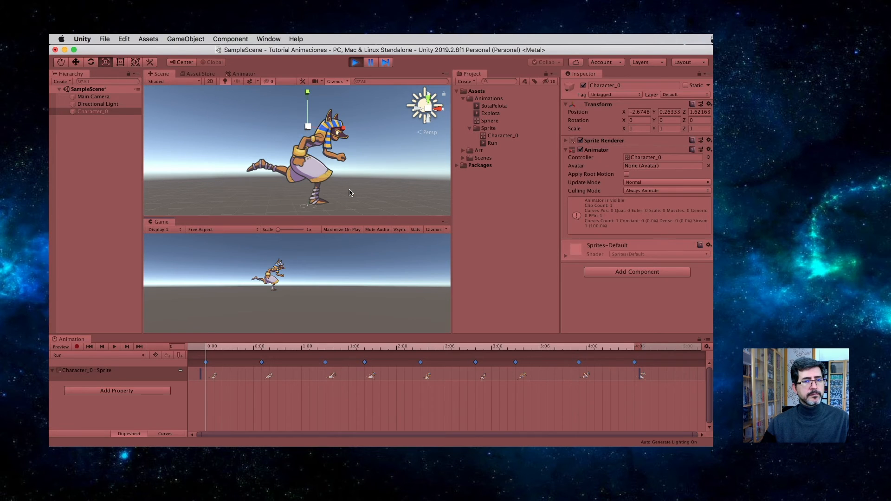
key(super+p)
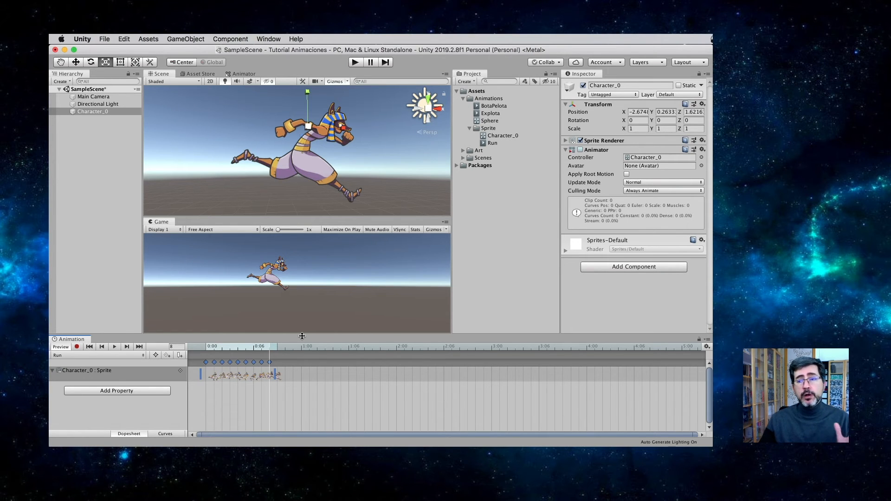
click(493, 143)
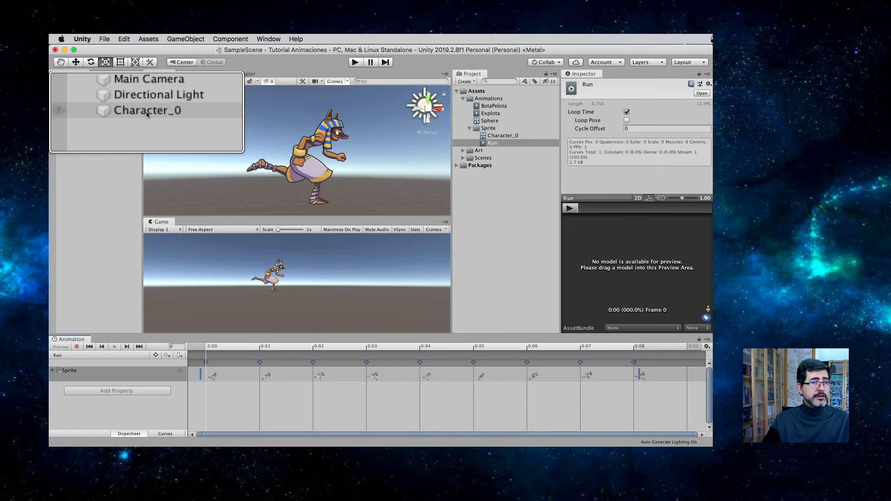
Step: Create a new animation clip named Jump for Character_0, saved in the Sprite folder inside Animations
right_click(94, 112)
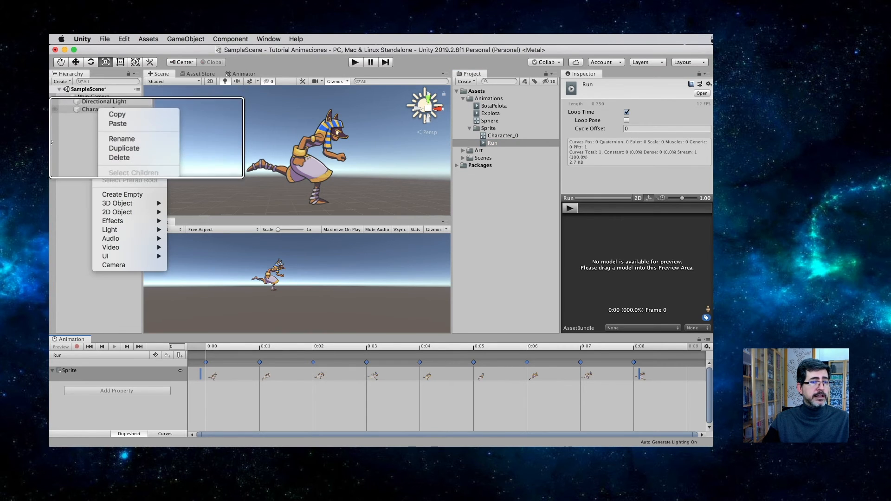
key(Escape)
click(82, 112)
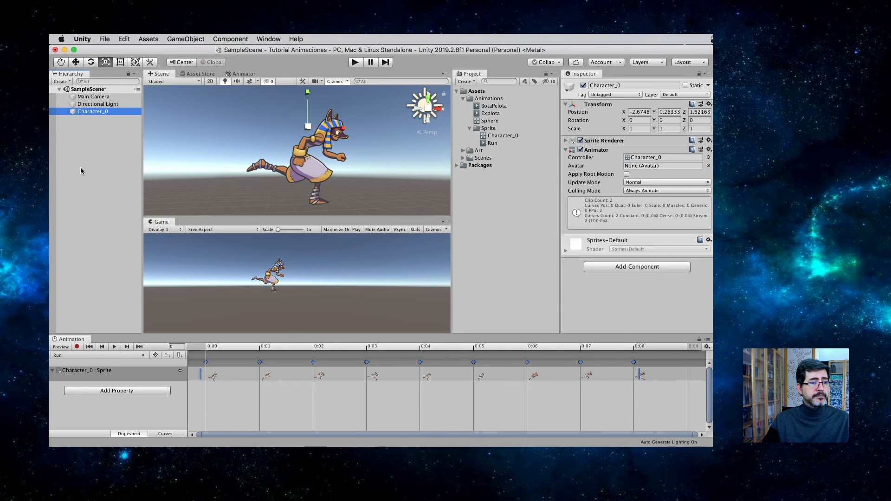
click(95, 356)
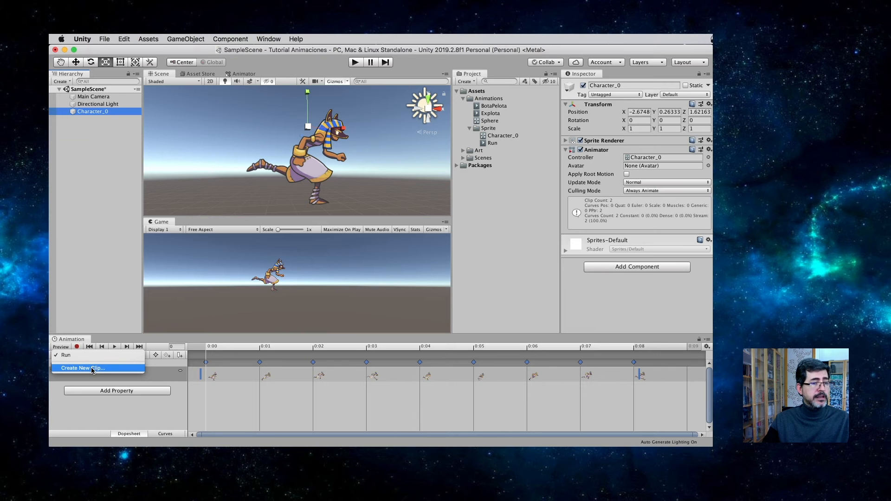
click(93, 369)
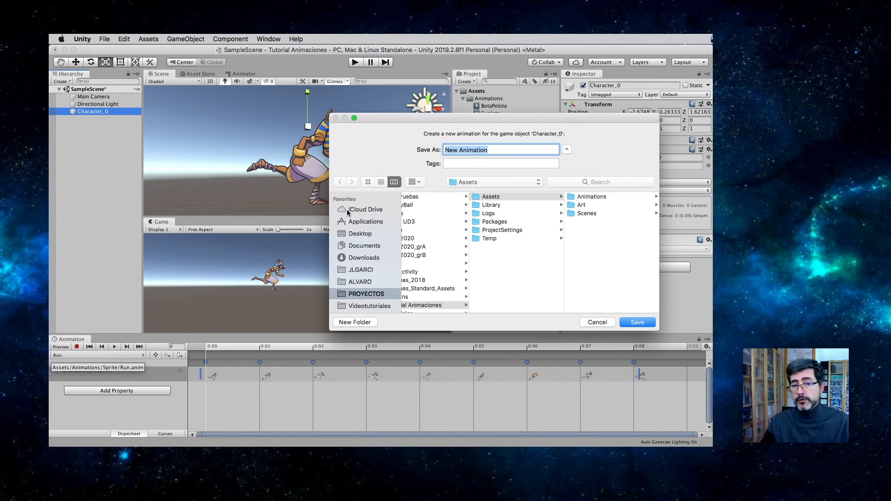
click(591, 197)
click(584, 221)
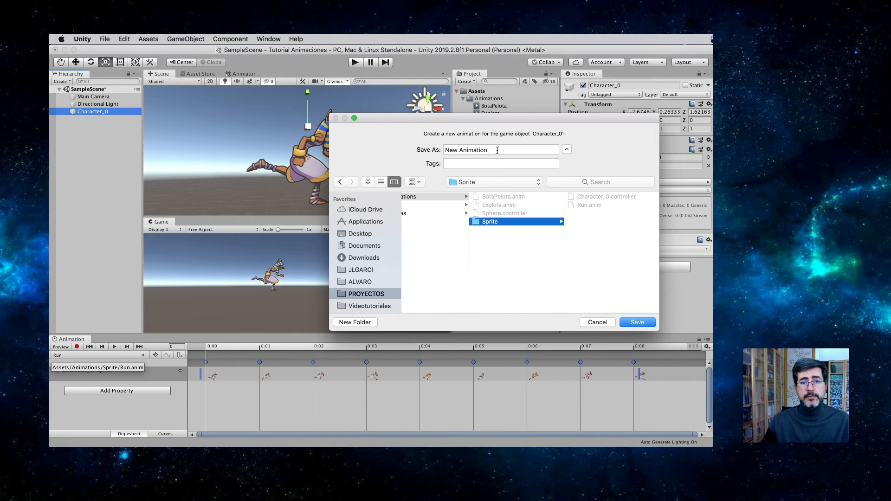
text(Jump)
key(Return)
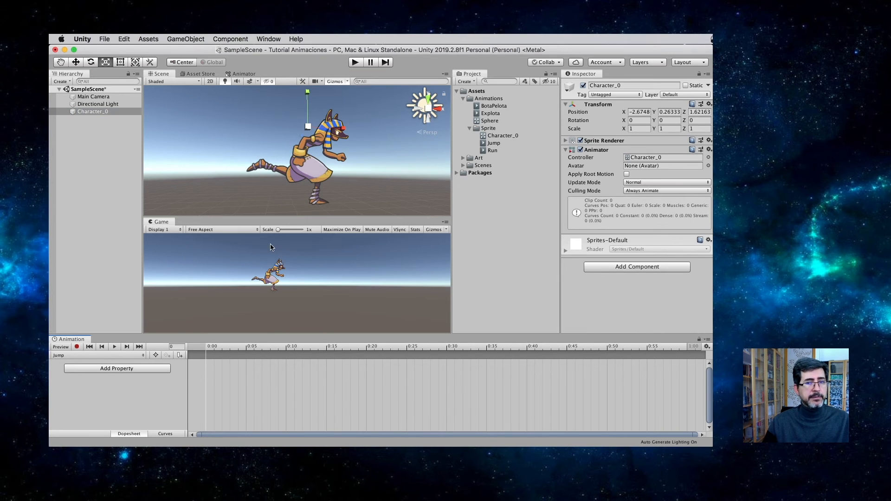
Step: Expand the Art folder and preview the Character sprites from Character_8 onward to find the jump poses
click(481, 158)
click(463, 159)
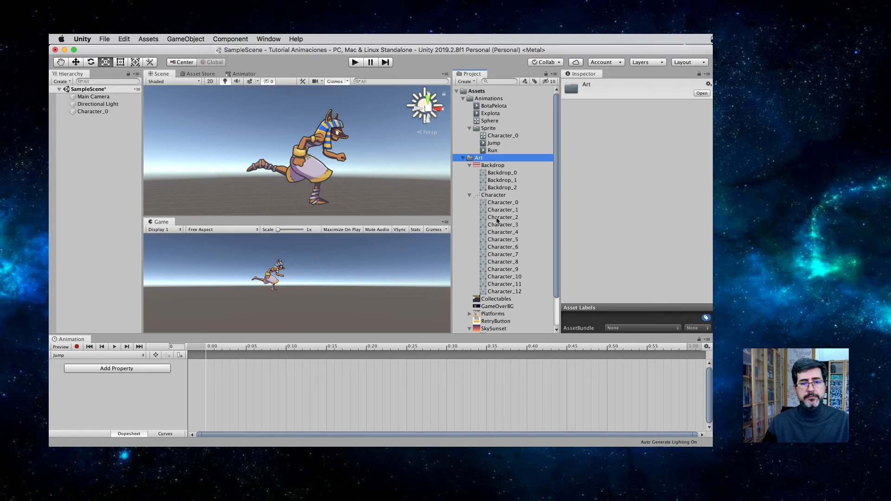
click(505, 263)
key(Down)
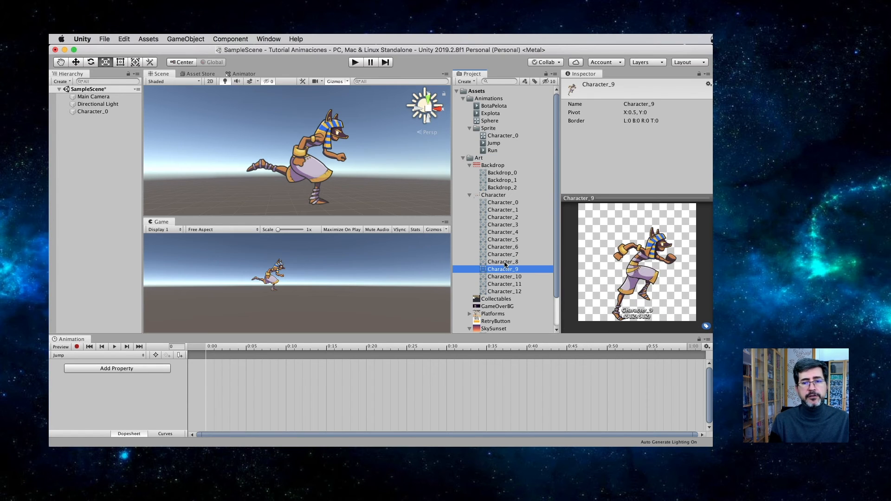
key(Down)
key(Down)
key(Down)
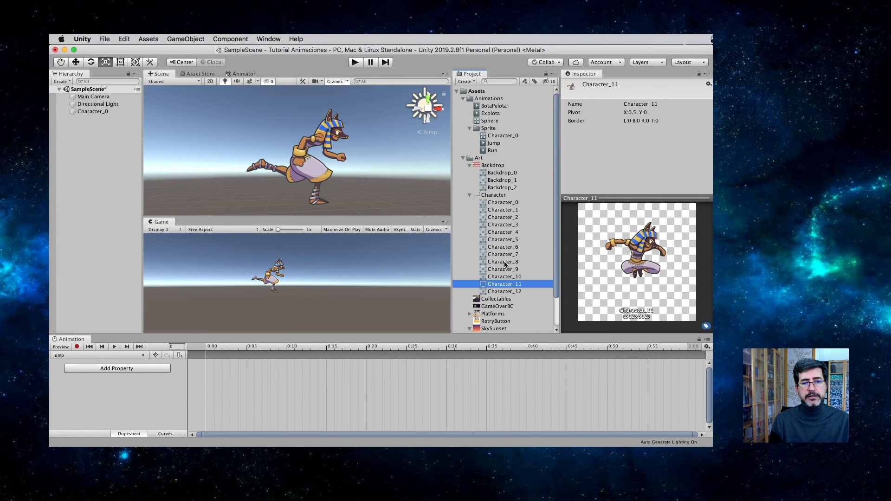
key(Up)
key(Up)
key(Up)
key(Up)
Step: Add the sprites Character_9 to Character_12 as keyframes at the start of the Jump clip
key(Down)
key(shift+Down)
key(shift+Down)
key(shift+Down)
drag(506, 281, 221, 375)
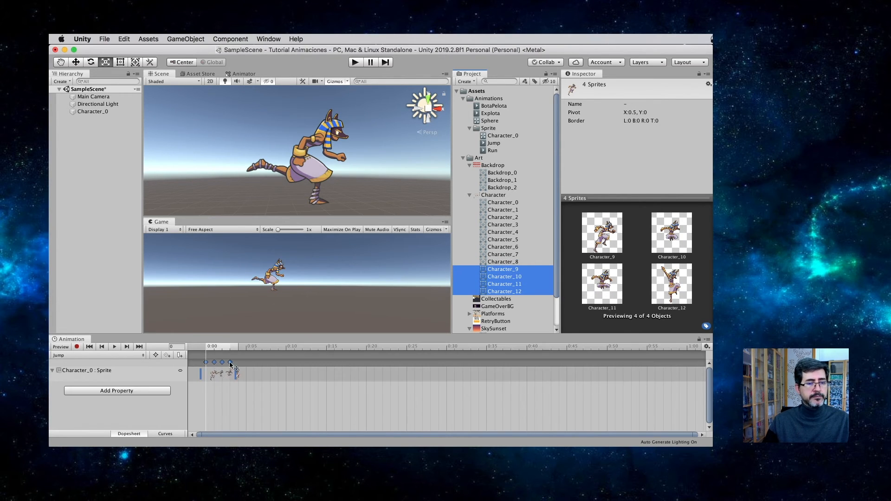
Step: Space the Jump clip's four keyframes at about 0:00, 0:05, 0:13 and 0:32, and preview the animation
click(114, 348)
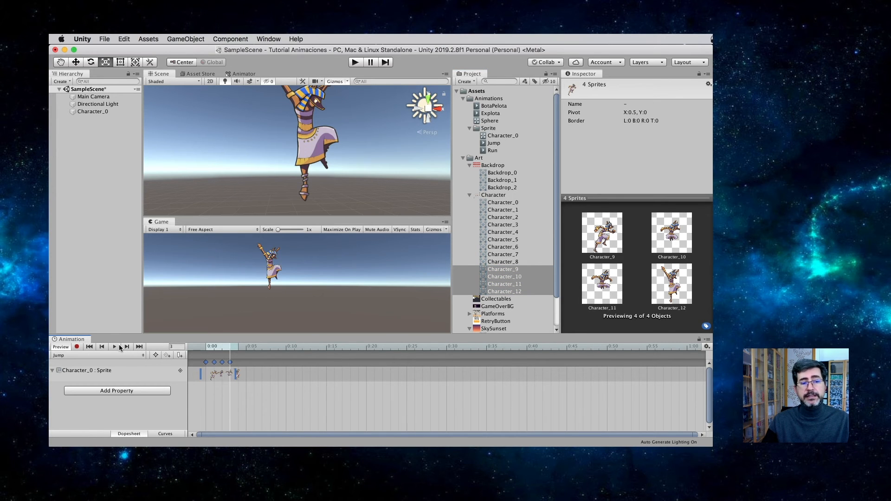
drag(237, 375, 537, 375)
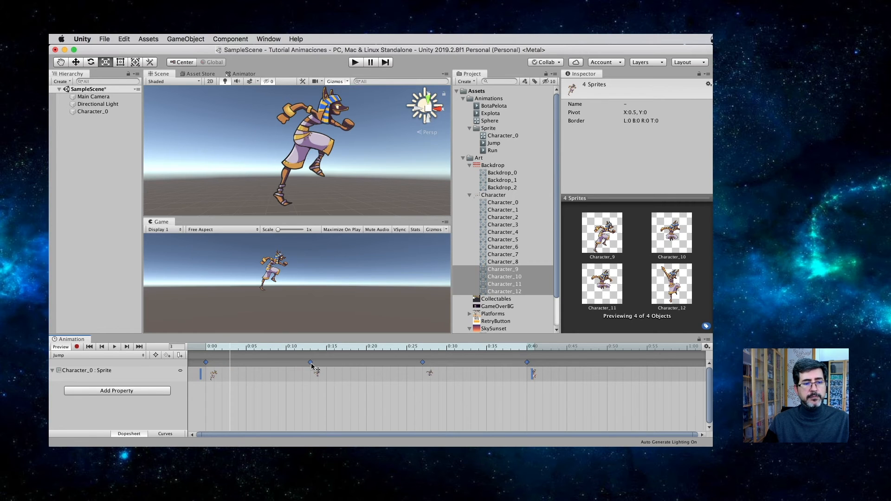
drag(311, 362, 246, 363)
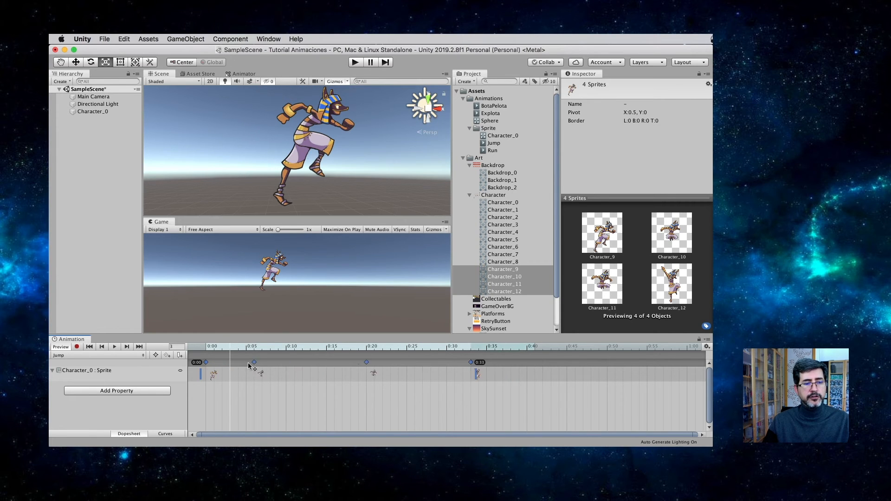
click(378, 387)
drag(361, 363, 308, 362)
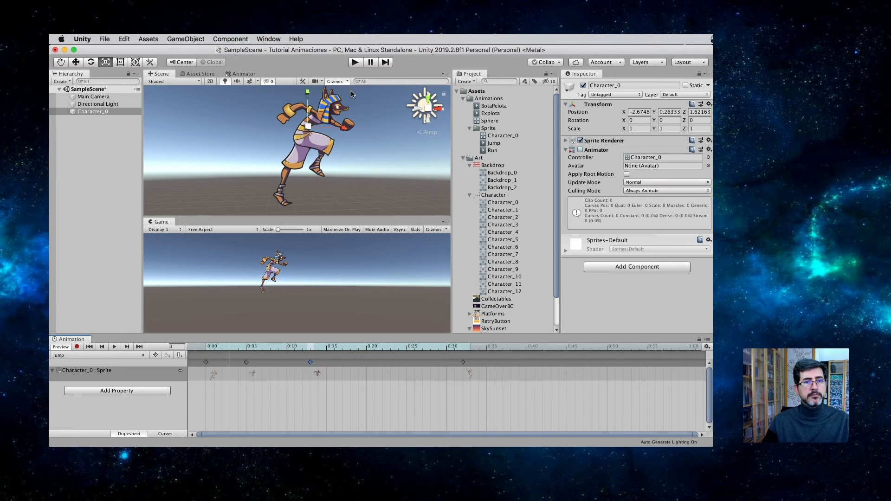
click(115, 347)
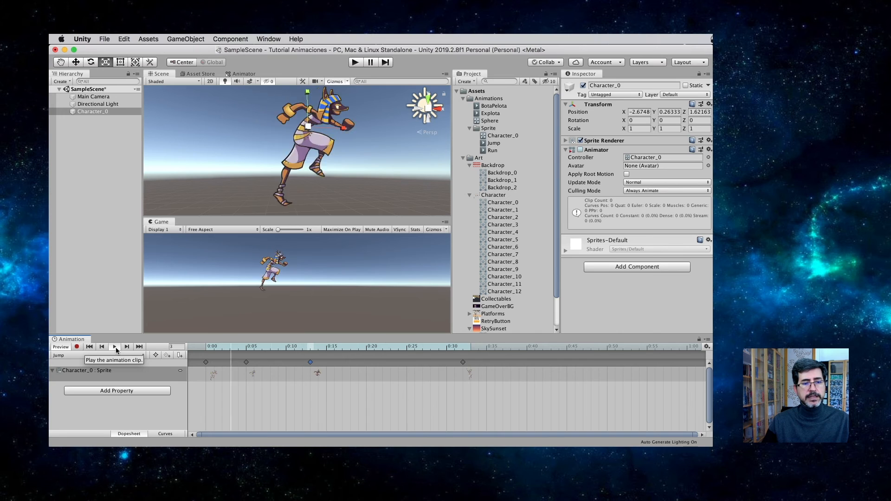
click(115, 348)
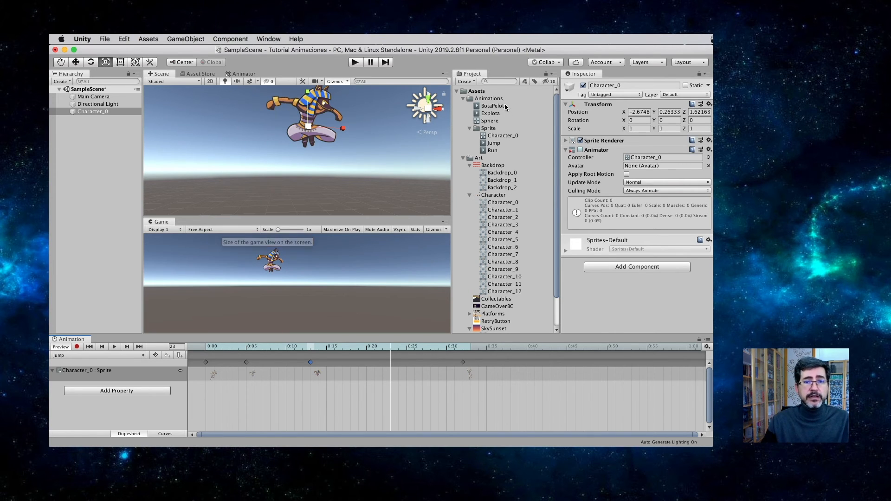
Step: Check the Jump clip's Loop Time setting, then reselect Character_0 and preview its Run clip
click(494, 143)
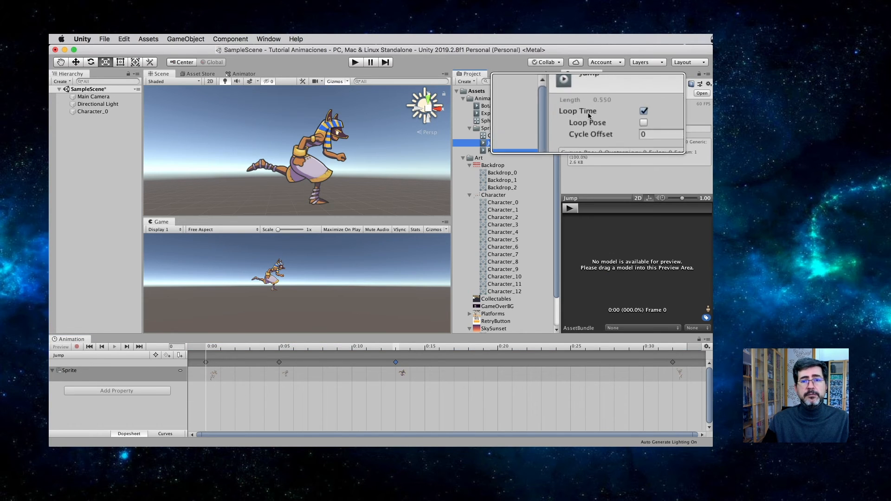
click(93, 112)
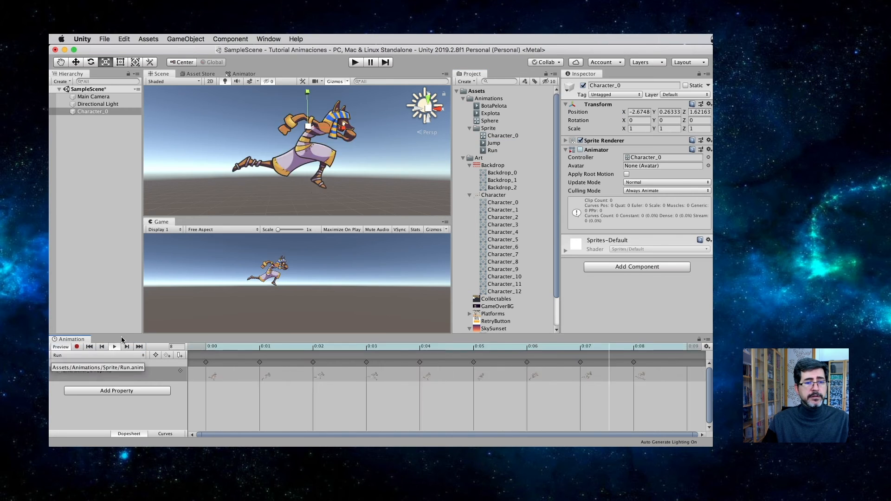
click(115, 348)
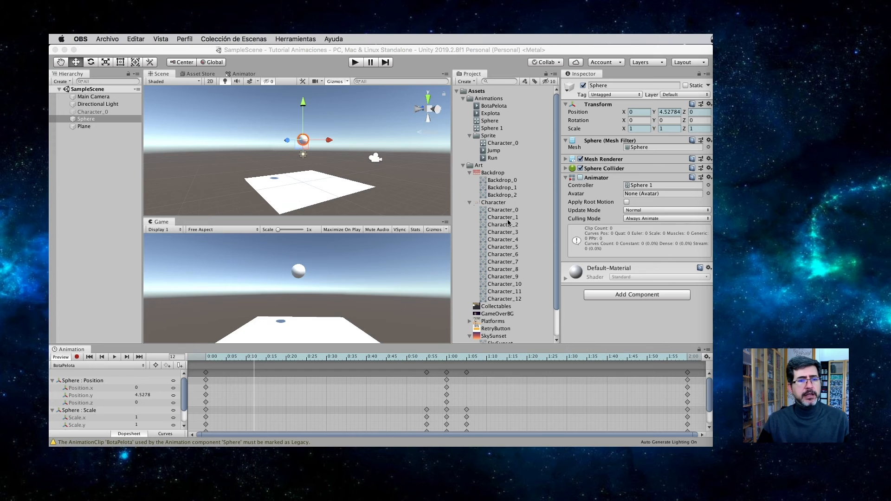
Step: Preview the Sphere's BotaPelota clip in the Scene and Game views
click(76, 124)
click(114, 357)
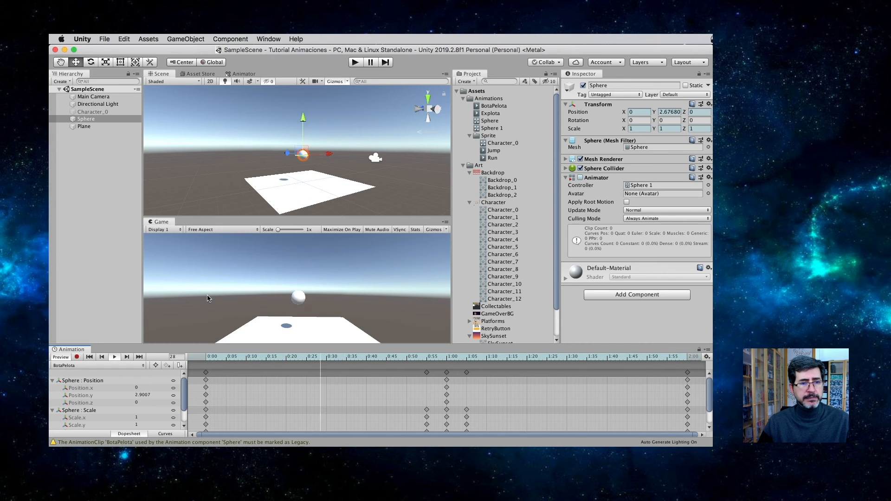
click(114, 357)
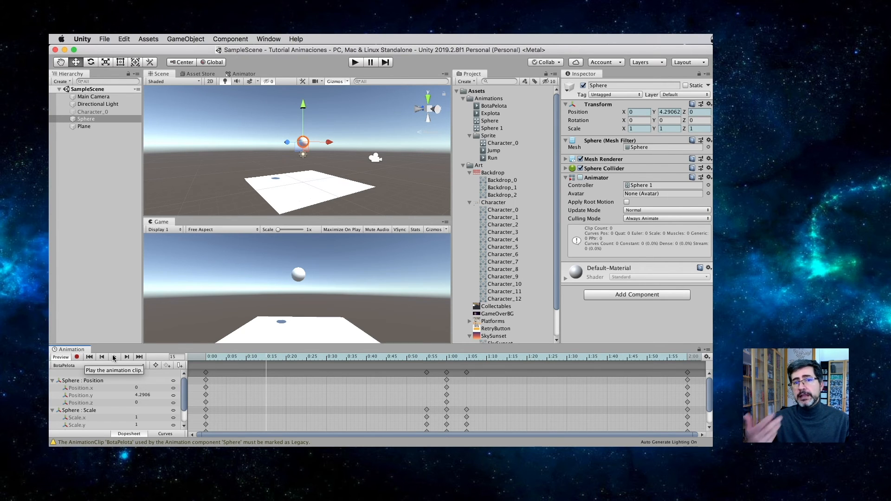
Step: Create a new C# script named Bote and add it to the Sphere as a component
click(88, 120)
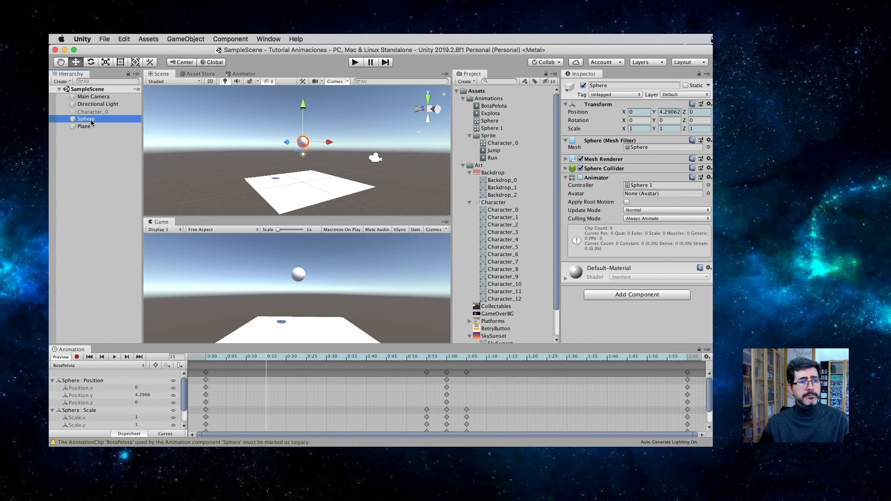
click(620, 295)
text(c)
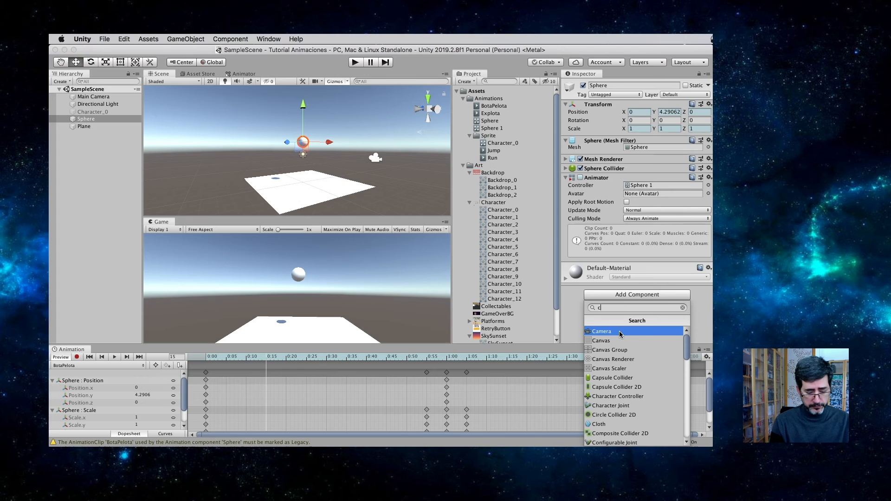
text(#)
click(620, 332)
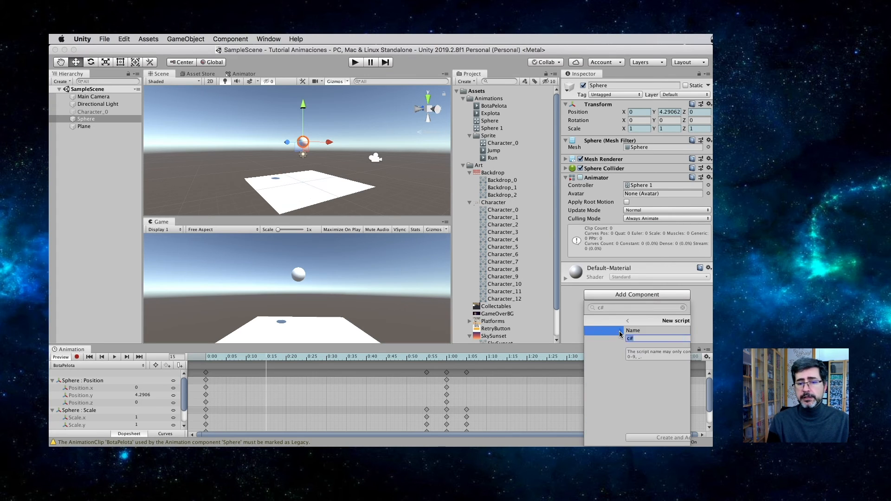
text(Bote)
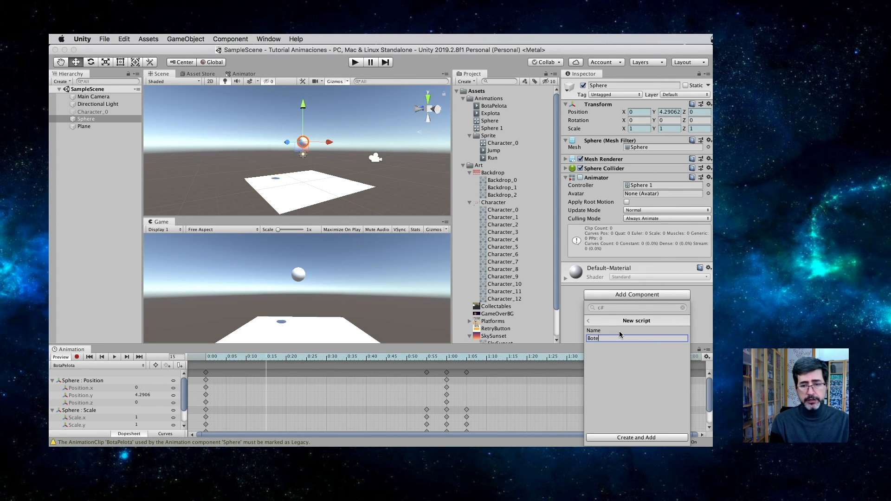
text(otaPe)
key(Return)
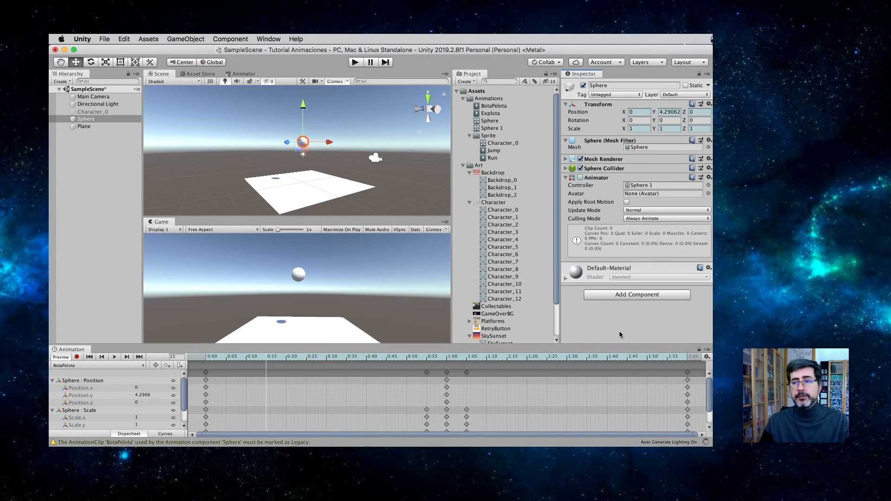
Step: Create a folder named script in Assets and move the Bote script into it
right_click(470, 93)
mouse_move(492, 101)
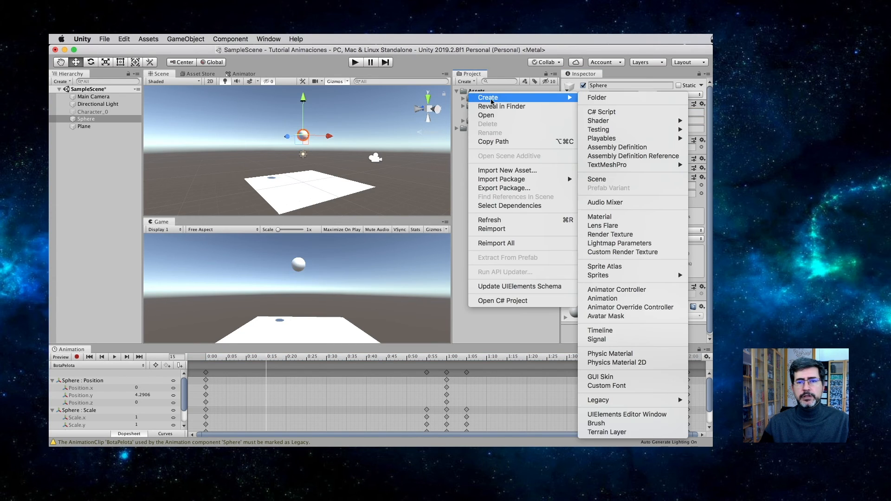
click(602, 99)
text(script)
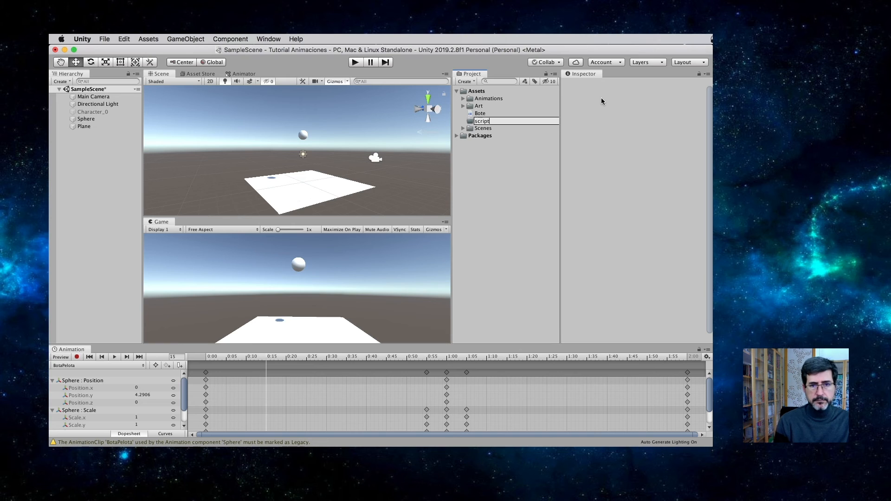
key(Return)
drag(485, 114, 478, 130)
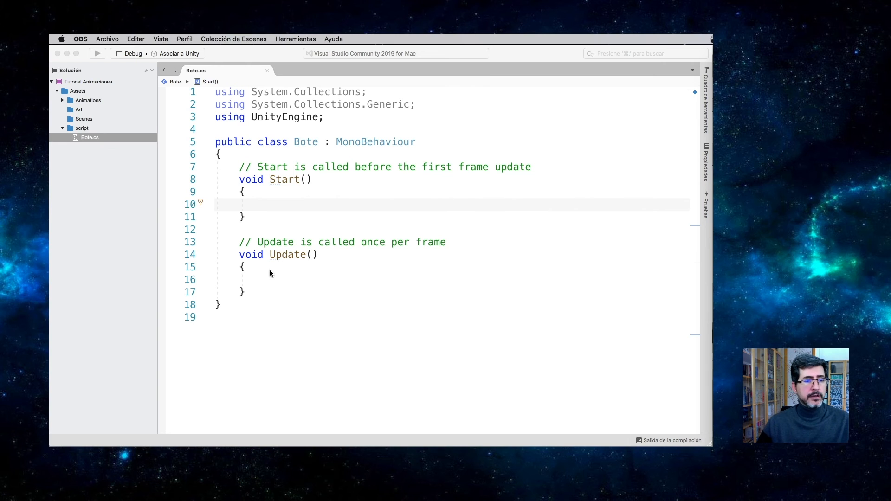
Step: Delete the default Start and Update methods with their comments from the Bote class
click(232, 189)
drag(261, 293, 241, 169)
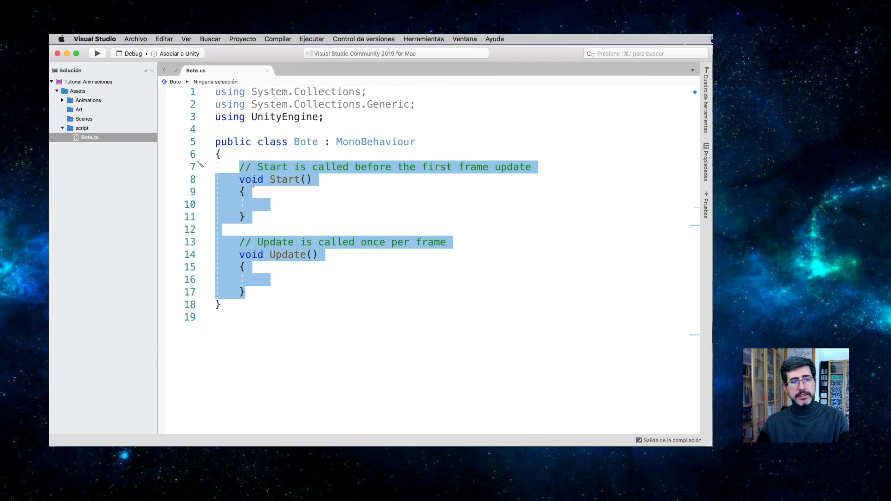
key(BackSpace)
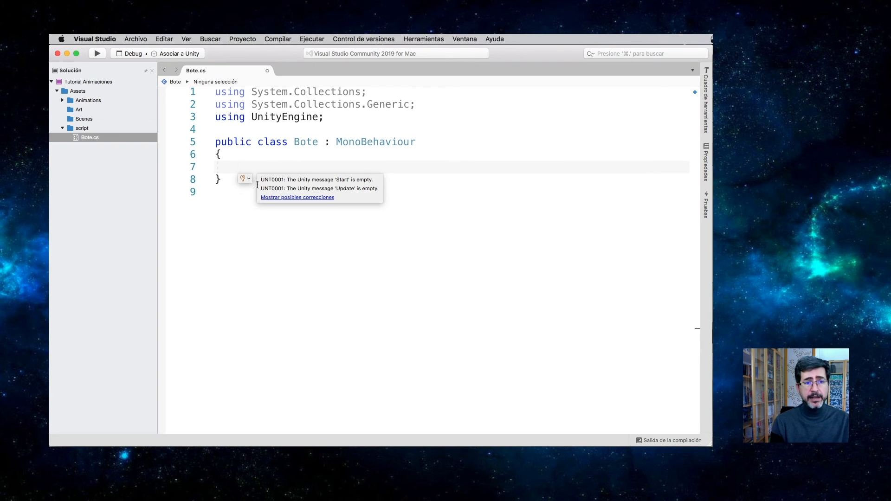
Step: Declare an empty method void SonidoBotar() with its braces inside the Bote class
text(void )
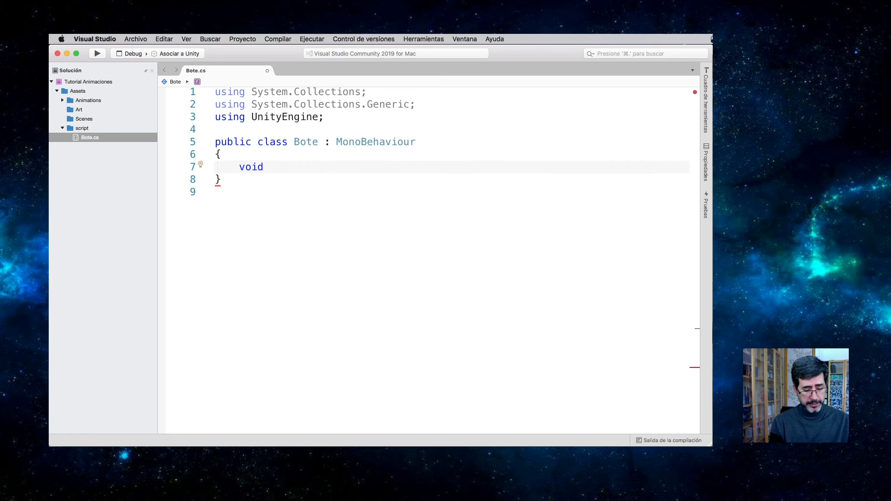
text(SonidoBotar)
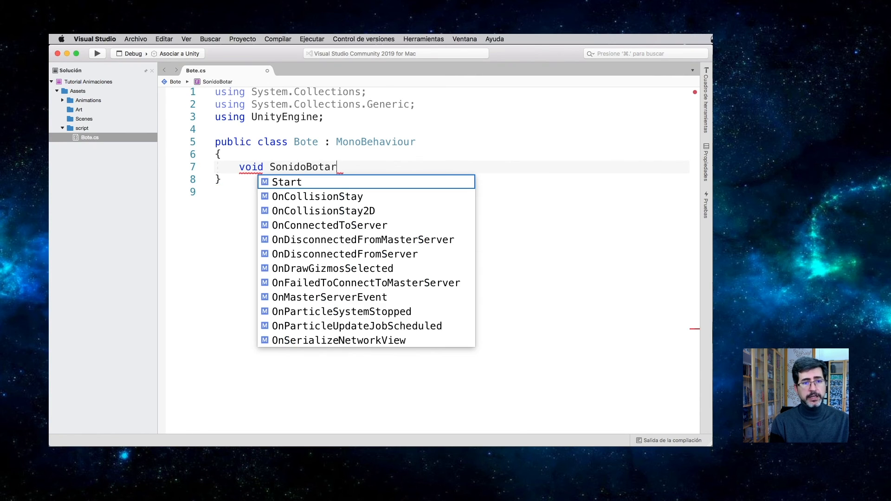
text(())
key(Return)
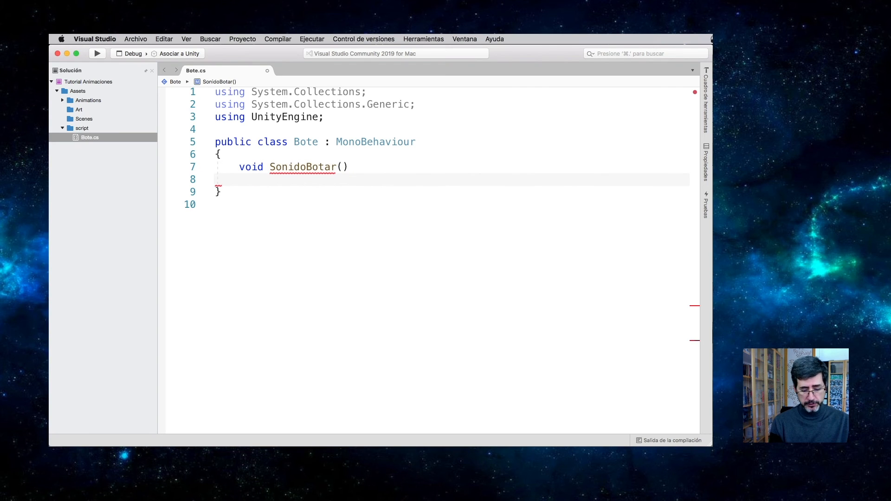
text({)
key(Return)
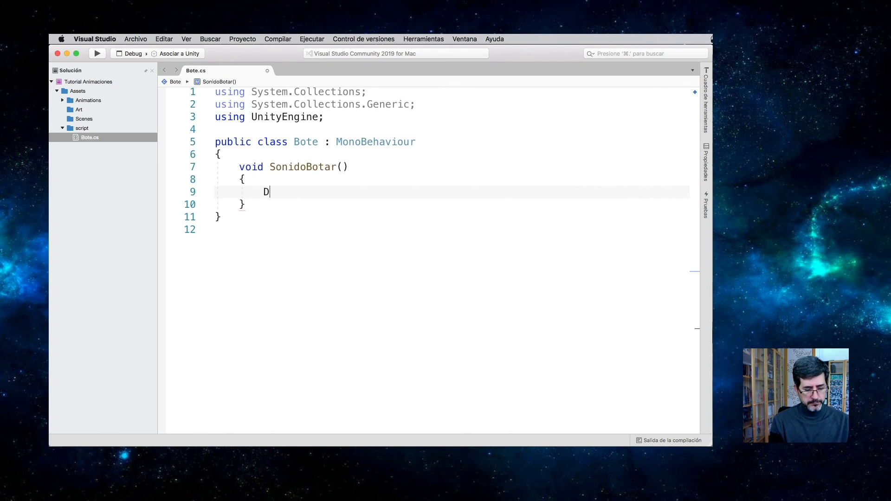
Step: Add Debug.Log("Ha tocado suelo"); to the body of SonidoBotar and save the script
text(Debug.Log)
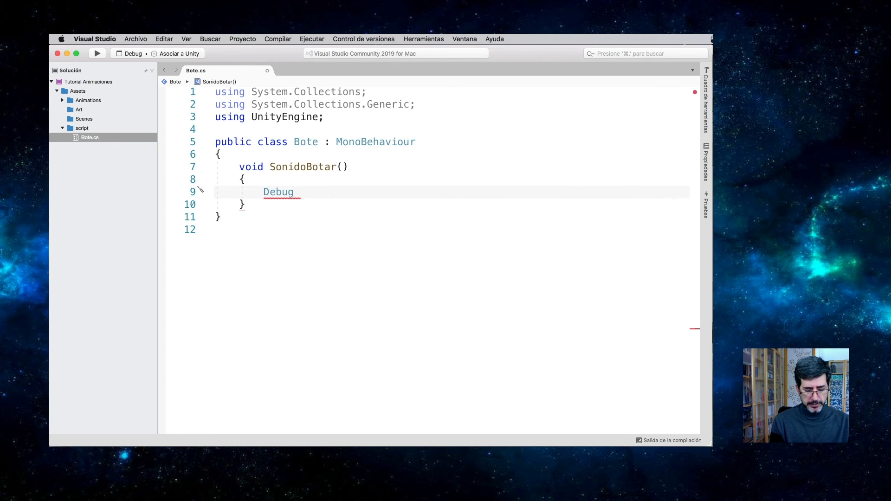
text((")
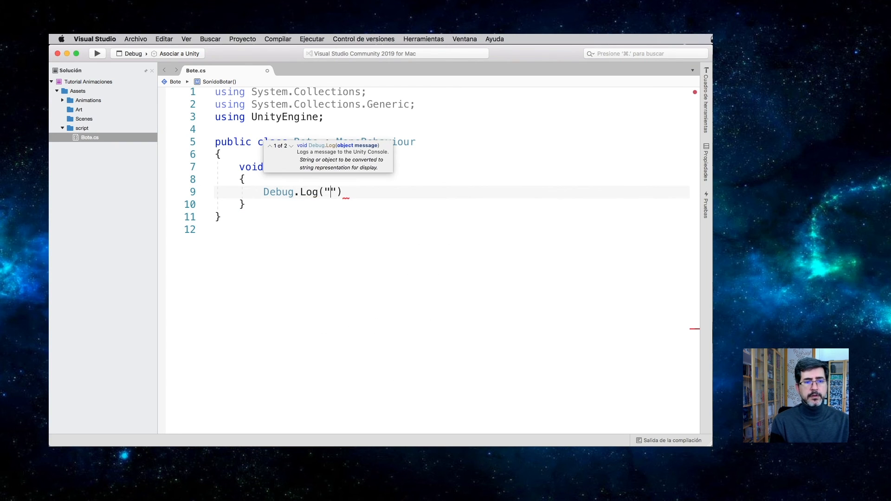
text(Ha tocado )
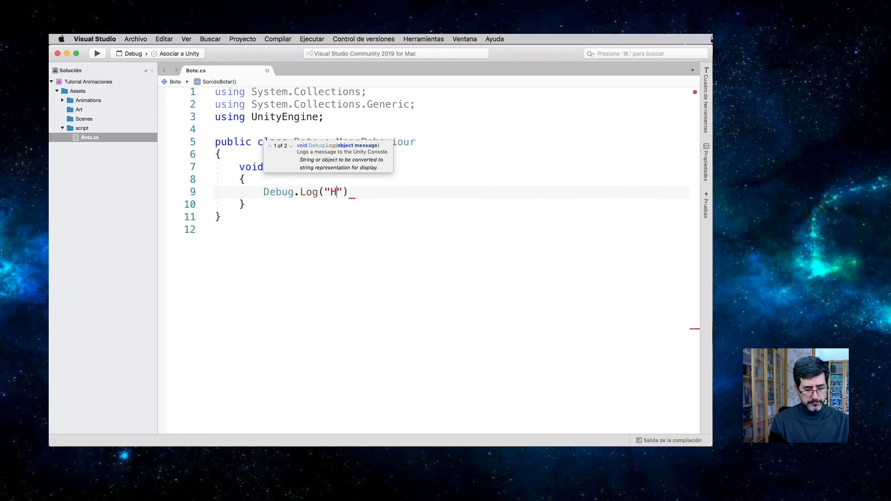
text(suelo");)
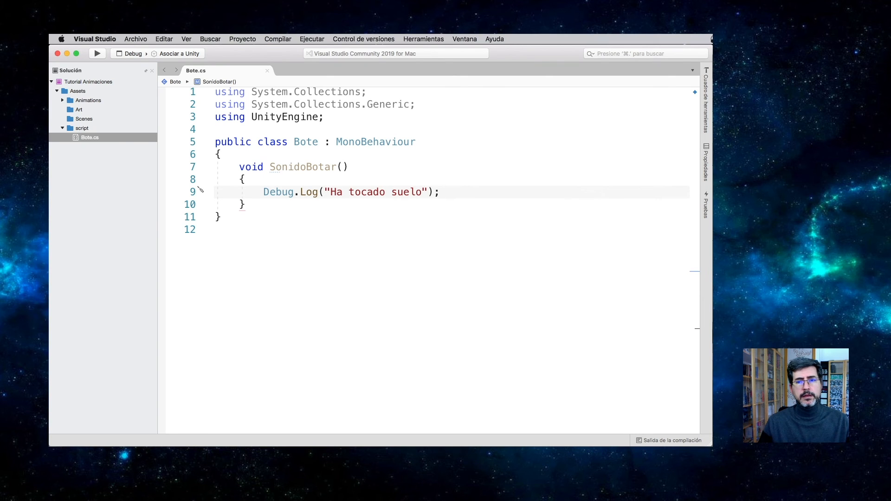
Step: Switch to Unity, add an animation event at 1:00 in the BotaPelota clip, and assign it the SonidoBotar ( ) function
key(super+Tab)
key(super+Tab)
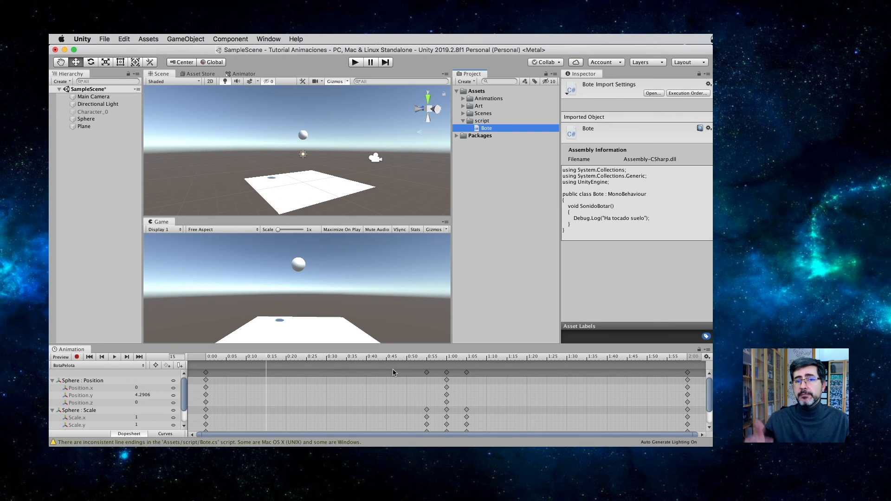
click(447, 358)
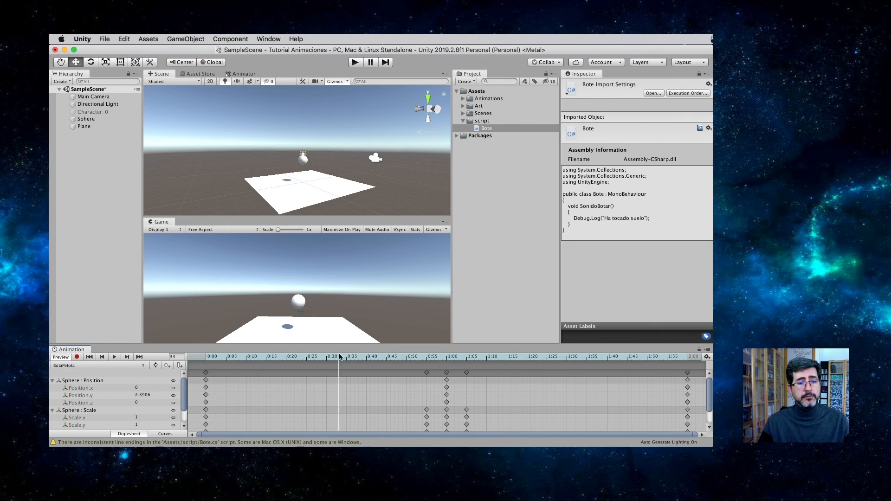
mouse_move(443, 359)
mouse_down()
mouse_move(429, 360)
mouse_move(448, 365)
mouse_move(427, 365)
mouse_move(449, 367)
mouse_up()
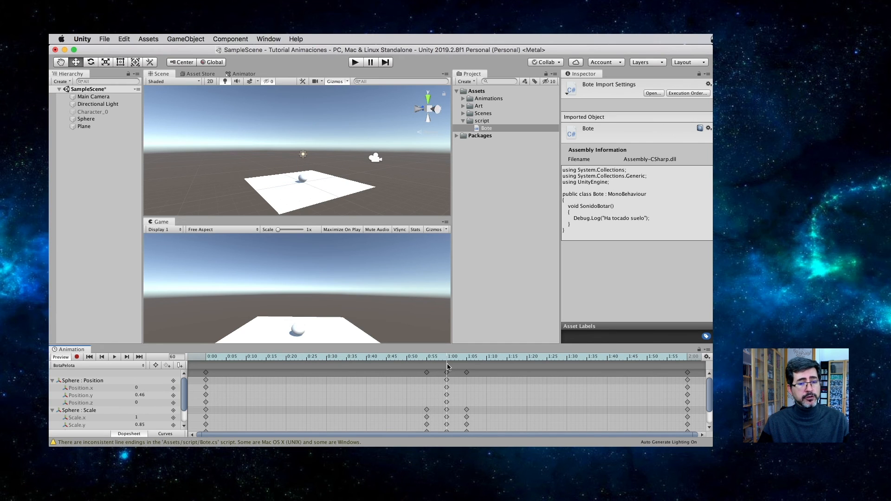
click(180, 366)
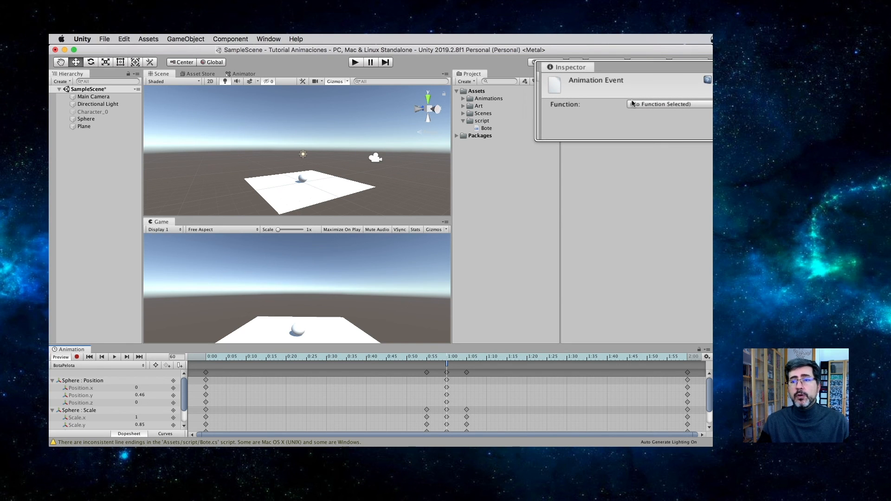
click(649, 105)
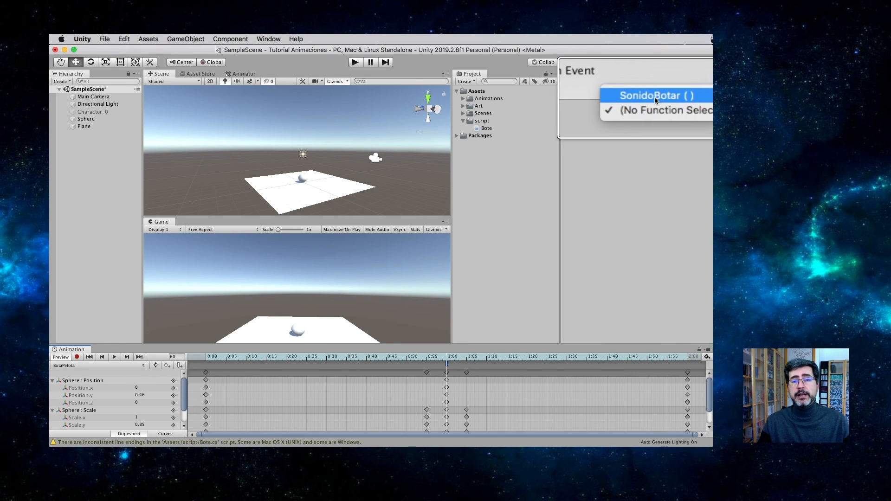
click(650, 96)
Step: Show the Console below the Game view and shrink the Scene view to give the Game view more height
click(269, 39)
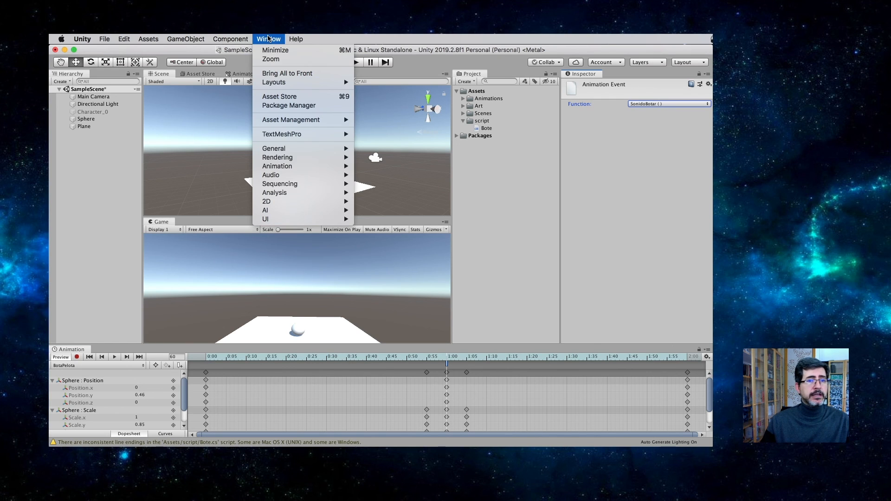
mouse_move(308, 148)
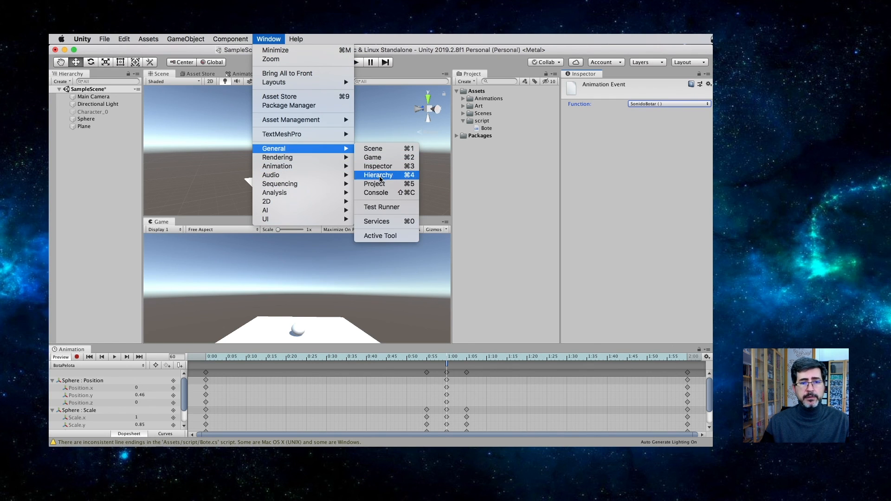
click(376, 192)
drag(143, 333, 243, 333)
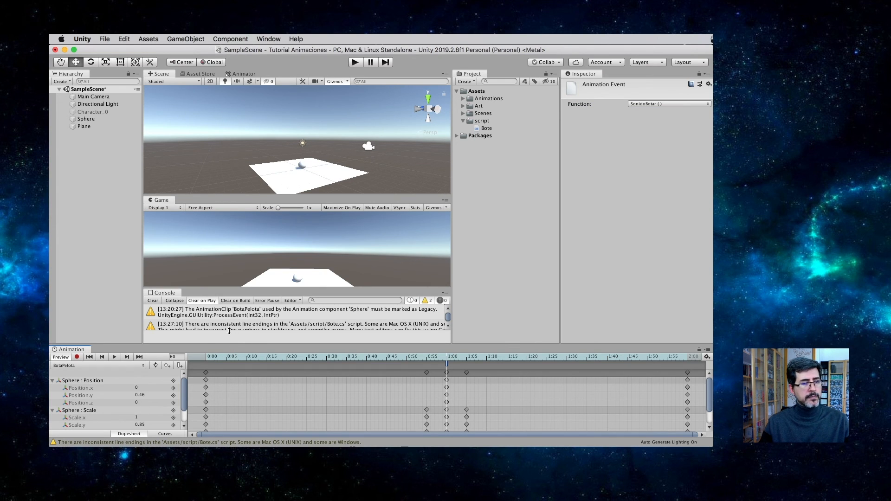
drag(235, 194, 237, 181)
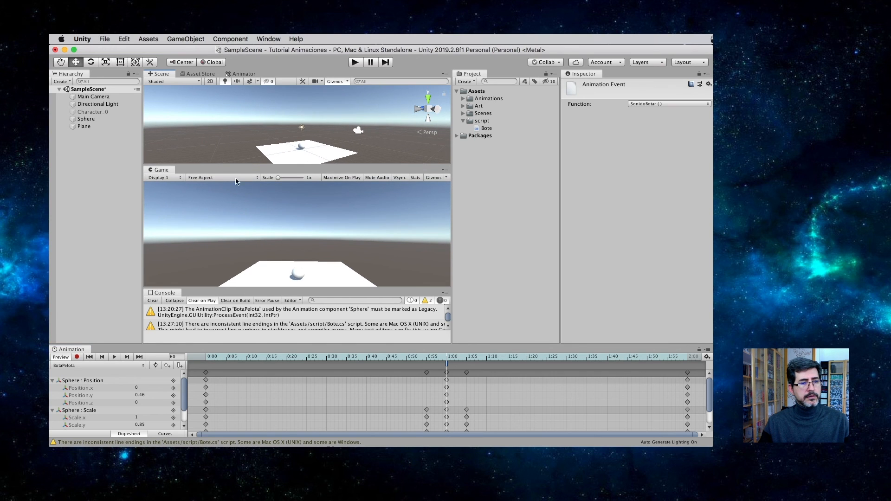
Step: Clear the Console and run the scene to check the log output of the bounce event, stopping playback when done
click(154, 301)
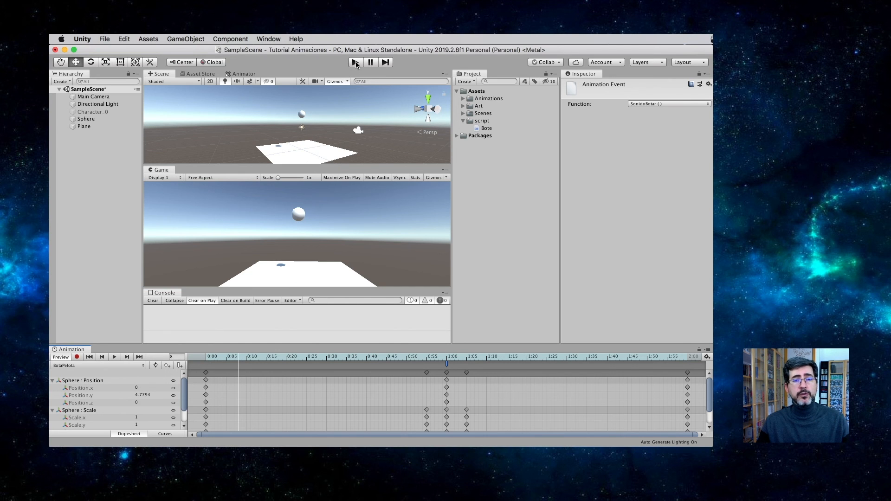
click(355, 62)
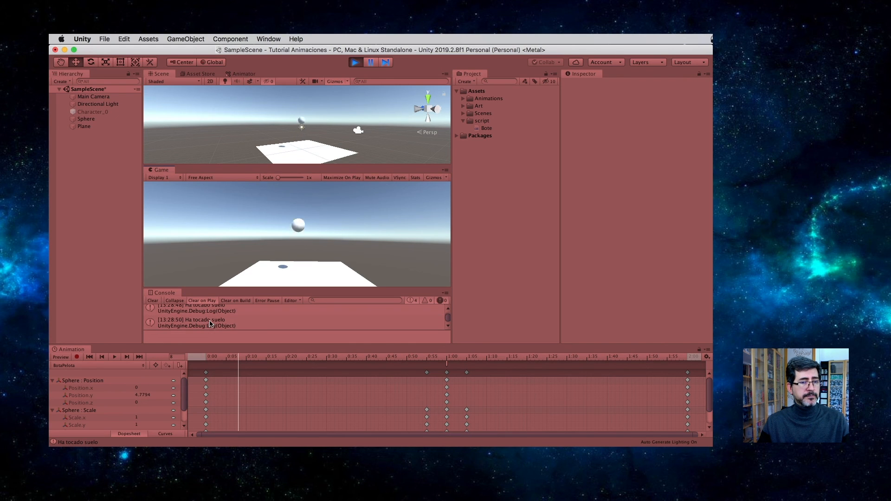
key(super+p)
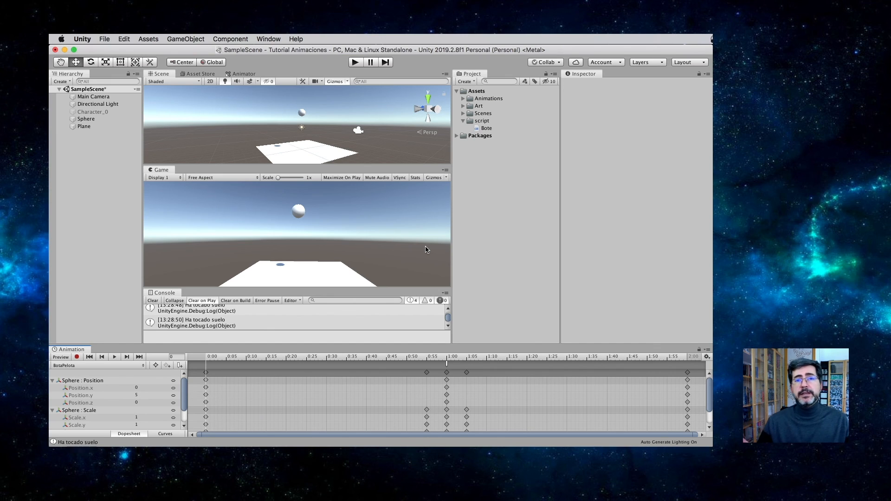
Step: Switch to Visual Studio and add a string parameter named mensaje to the SonidoBotar method
key(super+Tab)
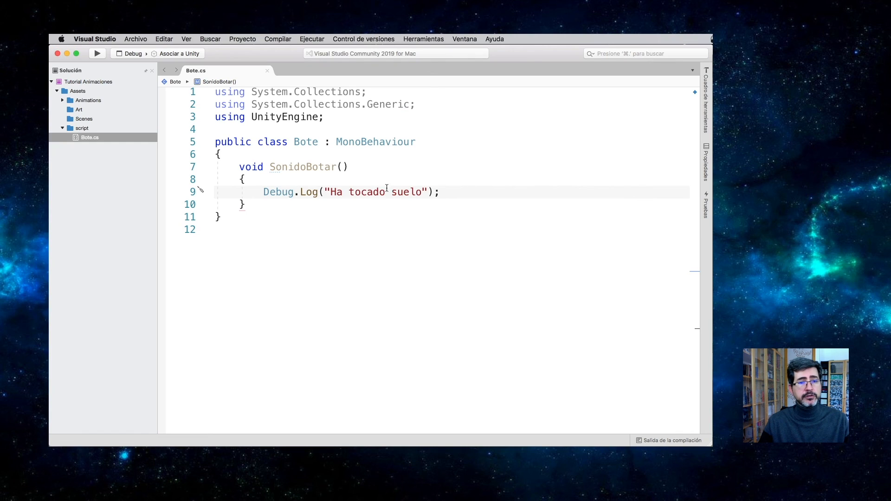
click(342, 167)
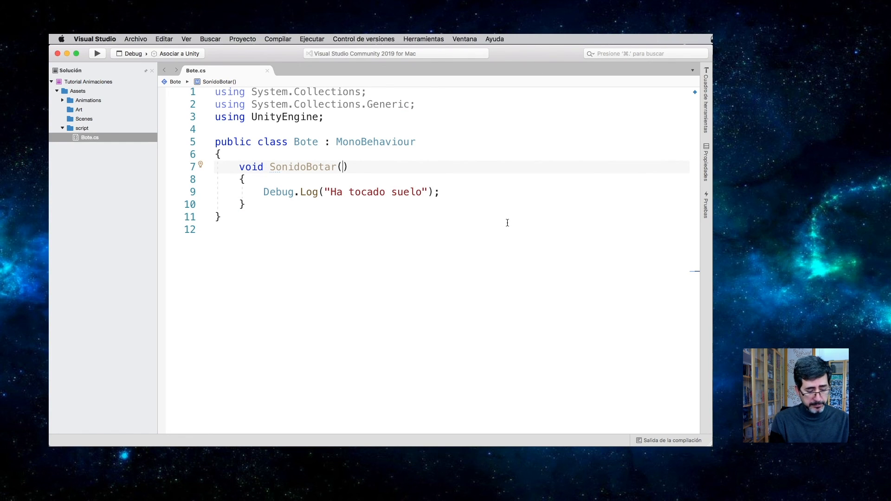
text(string )
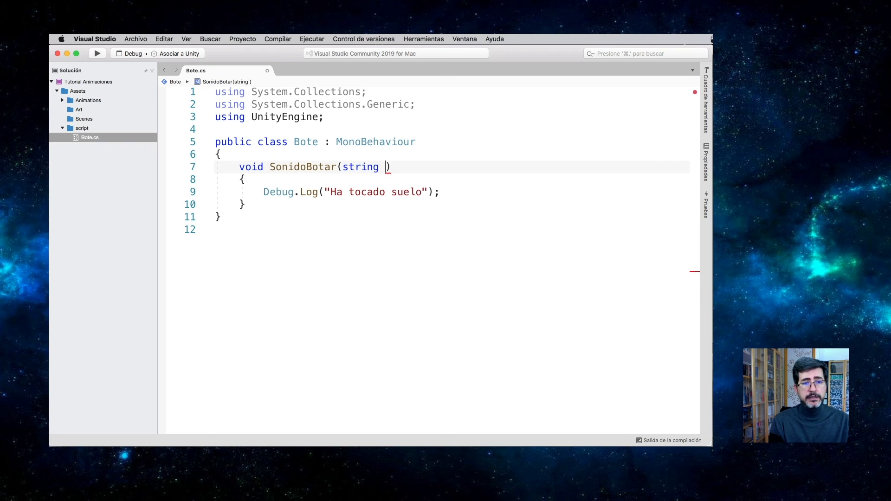
text(mensaje)
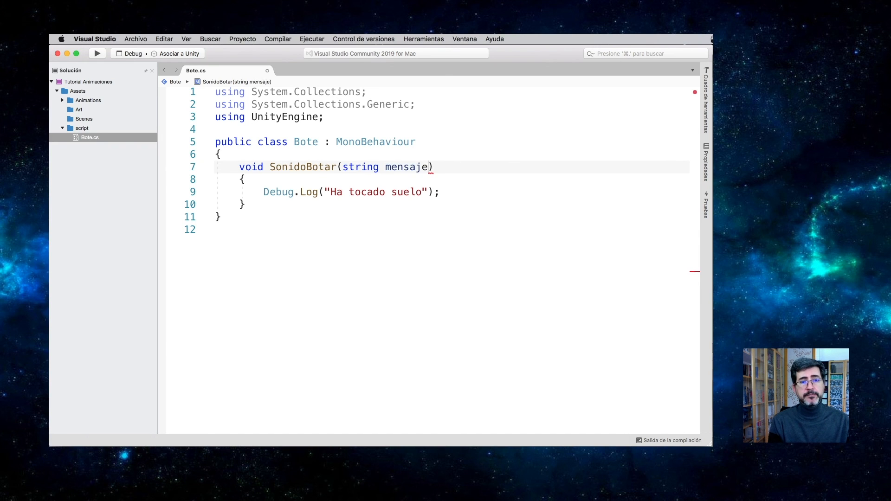
Step: Change the Debug.Log argument in SonidoBotar to "Mensaje del evento" + mensaje and save the script
drag(422, 193, 330, 192)
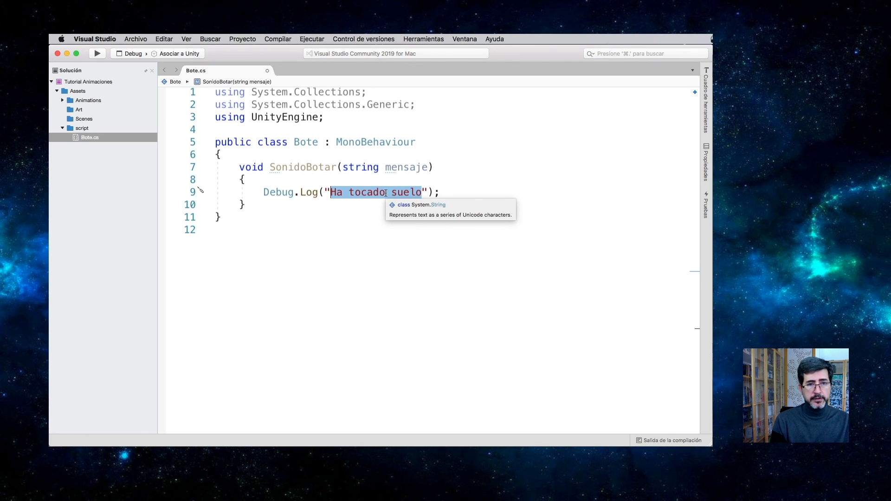
text(Mensaje del eb)
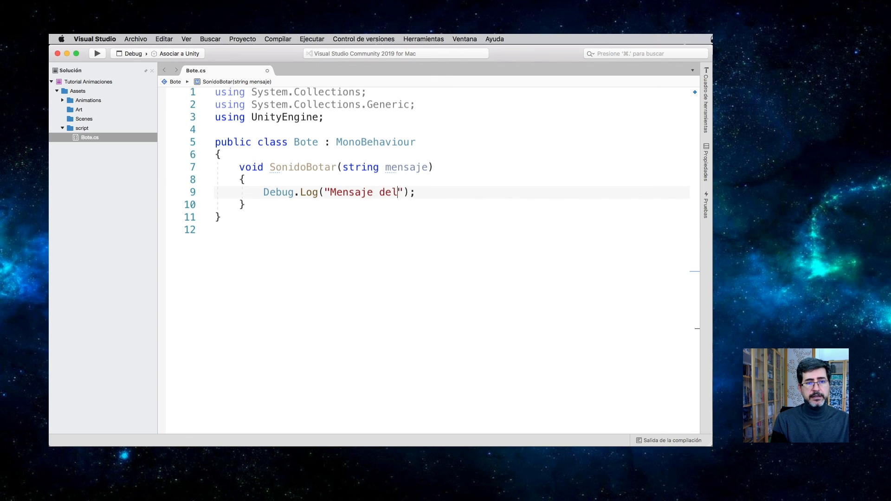
text(e)
key(BackSpace)
key(BackSpace)
text(ento)
key(Right)
key(Left)
key(BackSpace)
key(BackSpace)
key(BackSpace)
key(BackSpace)
text(vento)
key(Right)
text(+ )
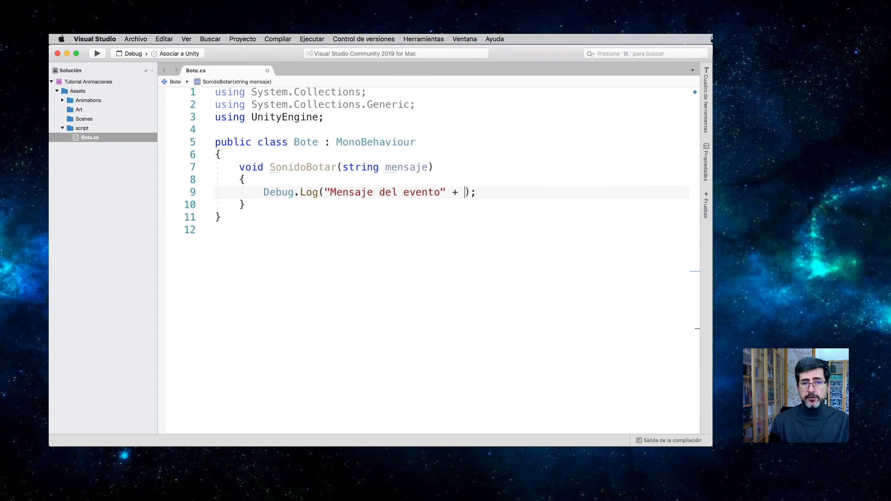
text(men)
key(Return)
key(super+s)
Step: Switch to Unity, set the String parameter of the animation event at 1:00 to "Hola mundo", and play the scene
key(super+Tab)
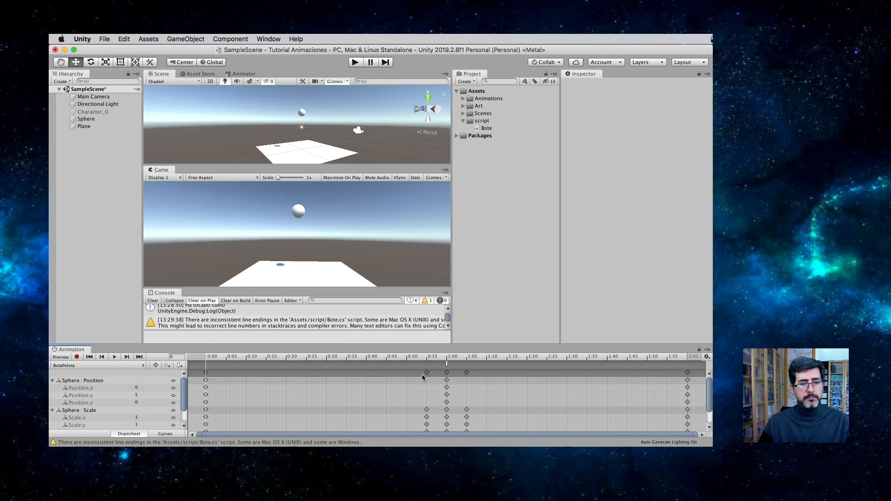
click(447, 364)
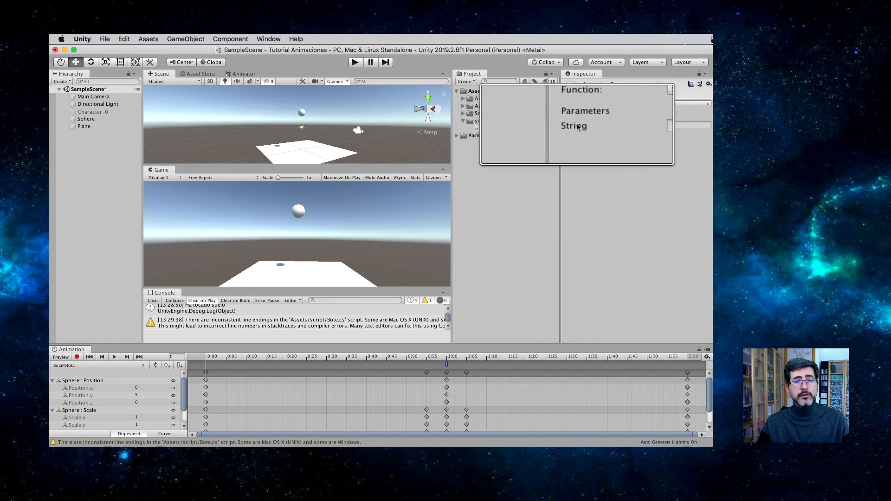
click(641, 126)
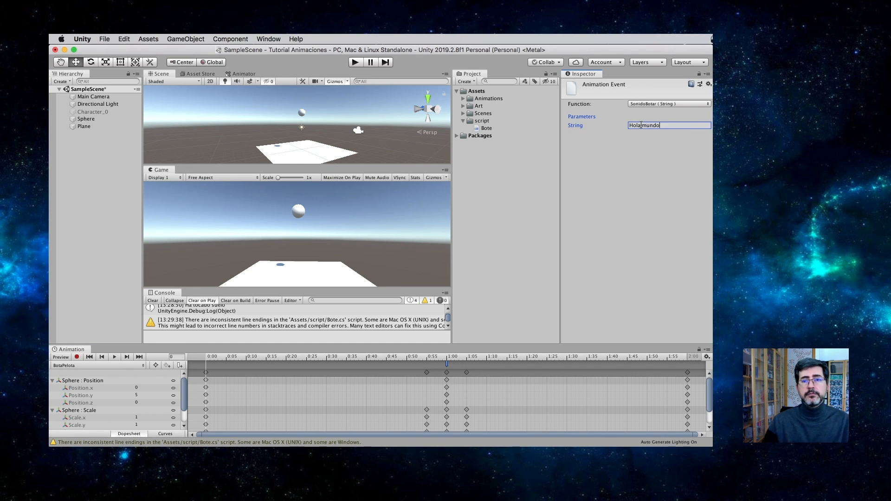
click(356, 62)
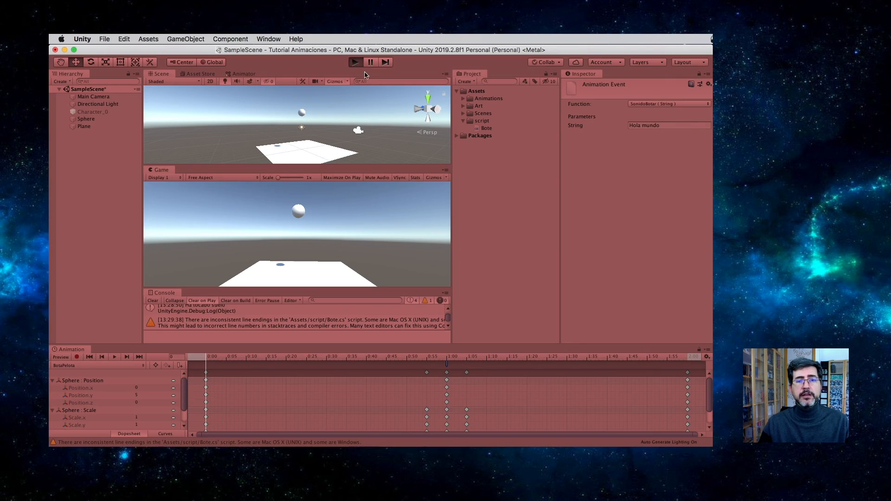